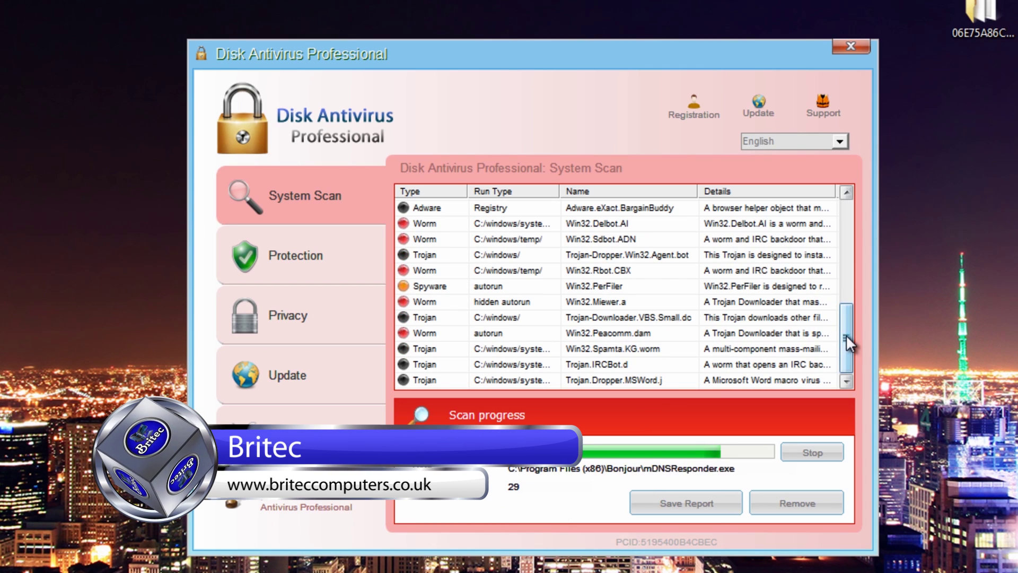
# Start Task Manager from the taskbar during the fake scan; it is blocked as infected taskmgr.exe
pyautogui.moveTo(845, 334)
pyautogui.mouseDown()
pyautogui.moveTo(853, 221)
pyautogui.moveTo(845, 332)
pyautogui.mouseUp()
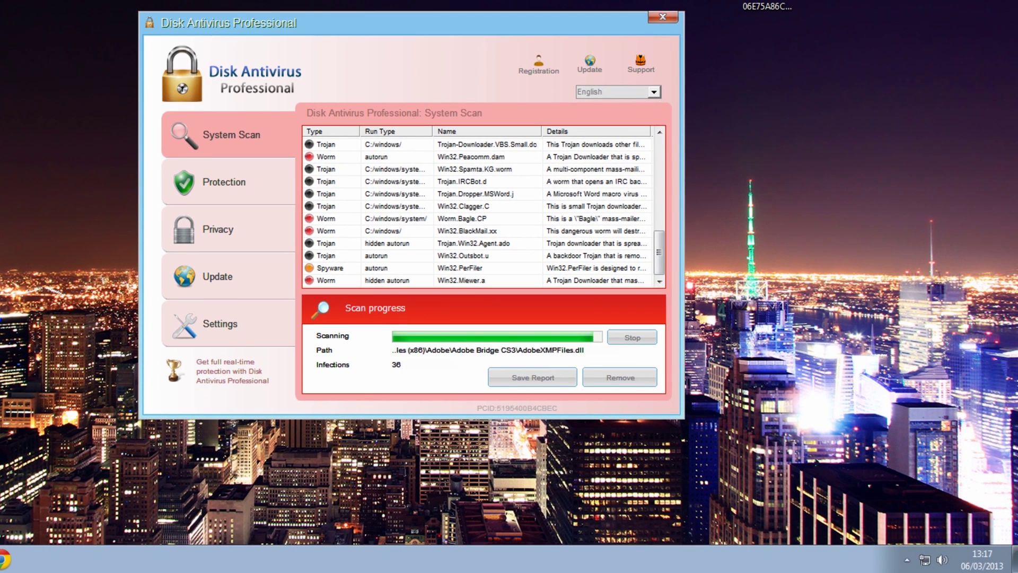
pyautogui.rightClick(396, 560)
pyautogui.click(427, 513)
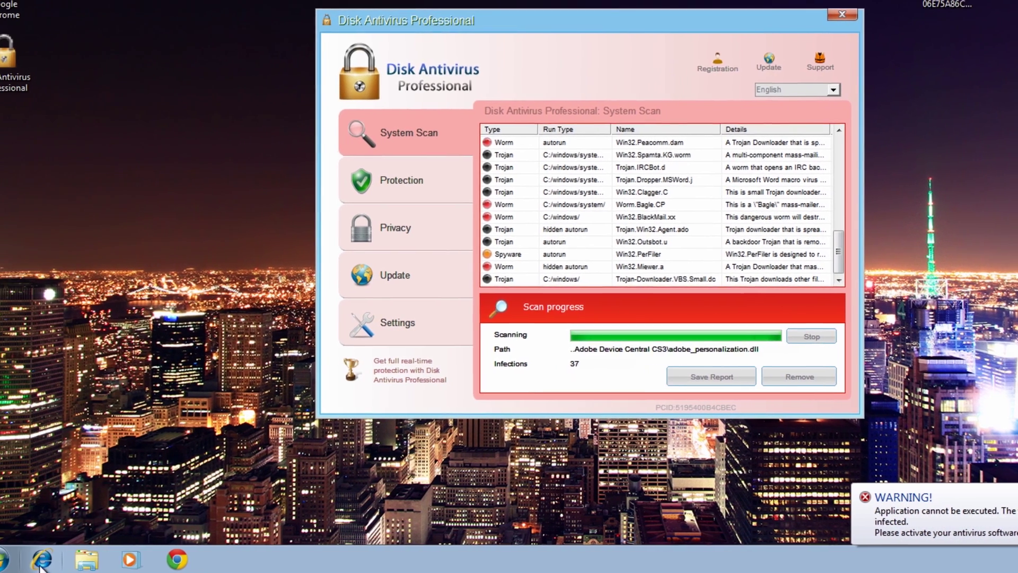
# Search the Start menu for cmd and launch it; the prompt closes and the 38-infections popup stays
pyautogui.click(3, 559)
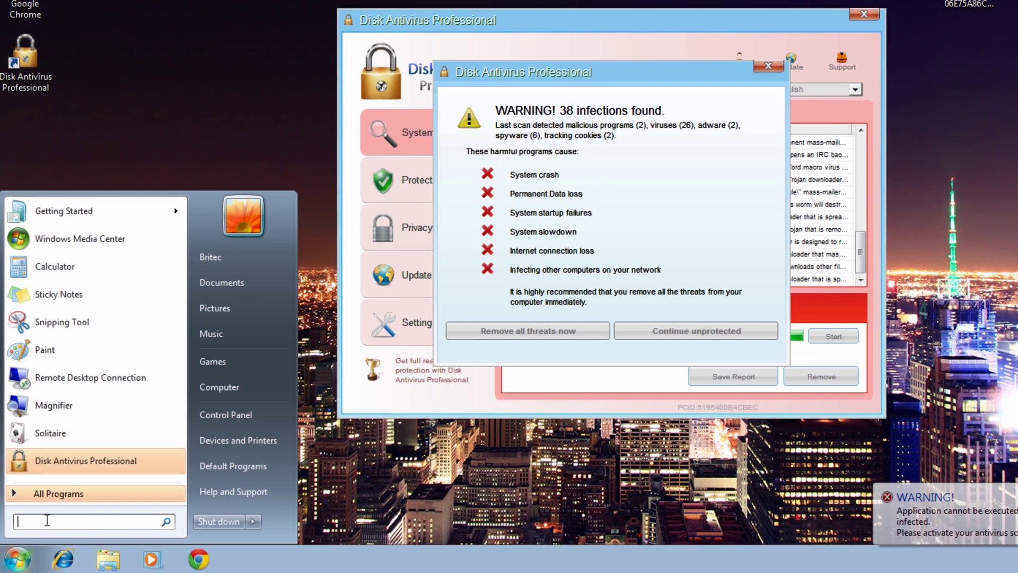
pyautogui.write('cmd')
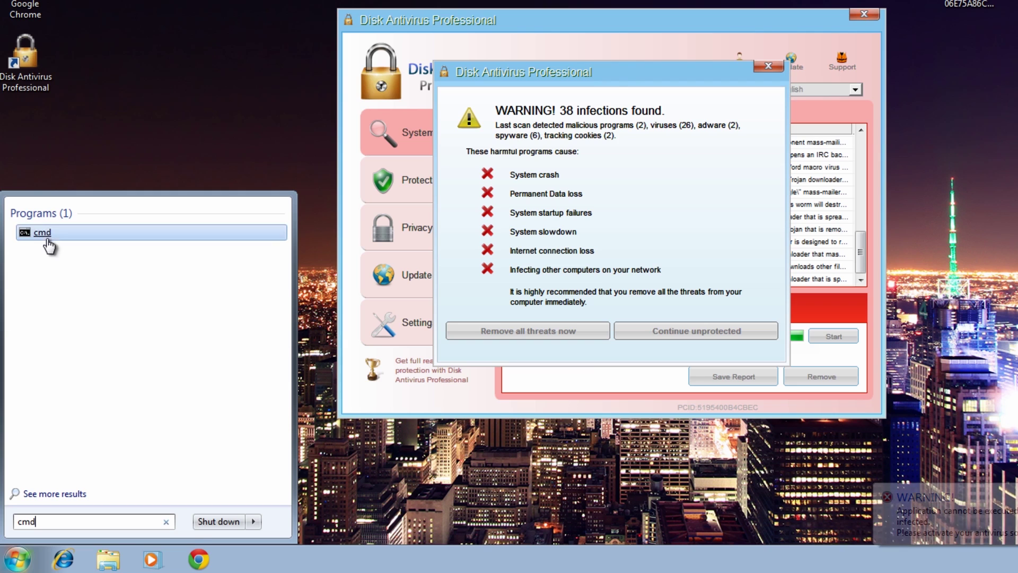
pyautogui.click(47, 236)
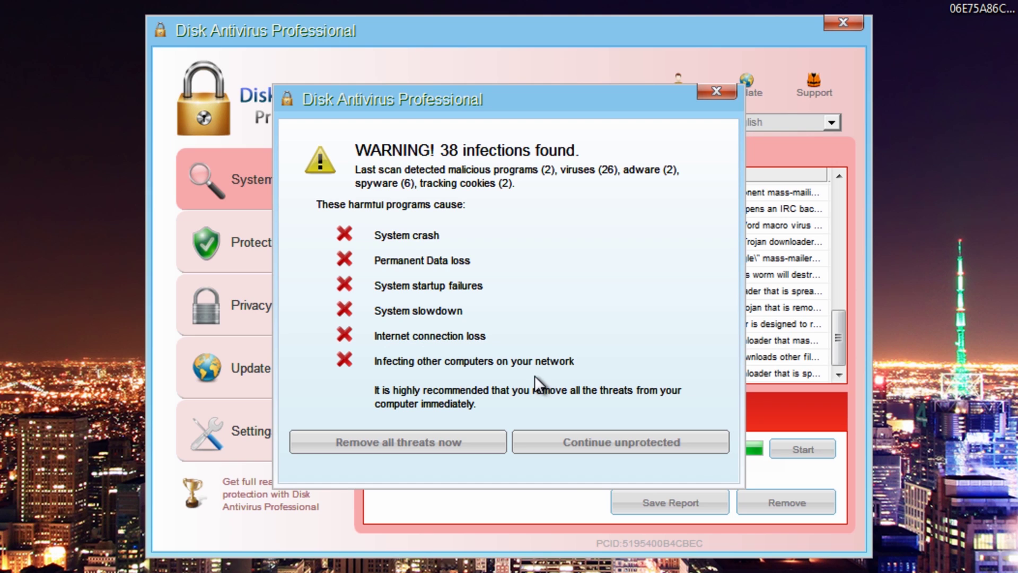
# Continue unprotected past the infections warning and view the Protection, Privacy and Update pages
pyautogui.click(632, 453)
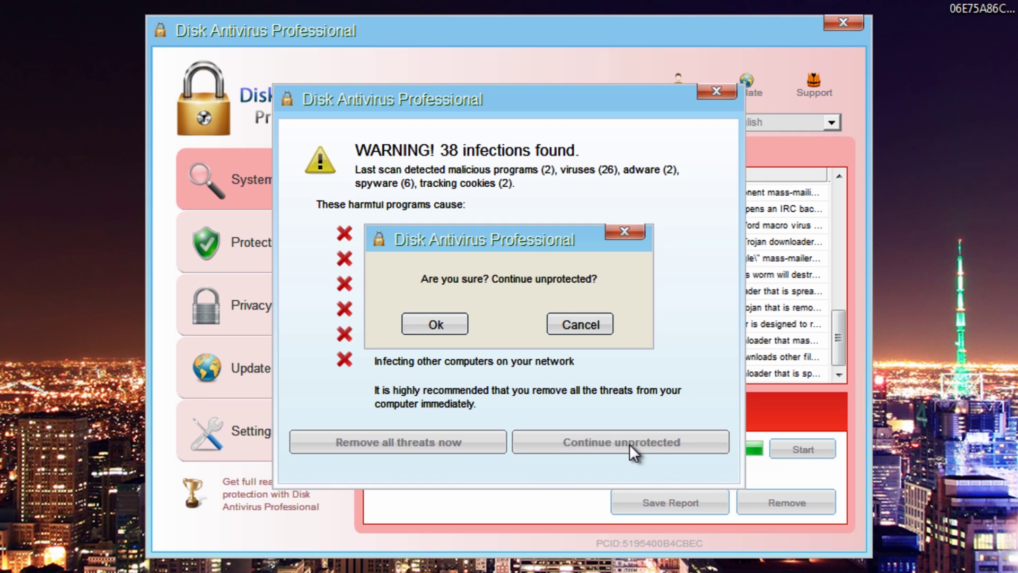
pyautogui.click(424, 324)
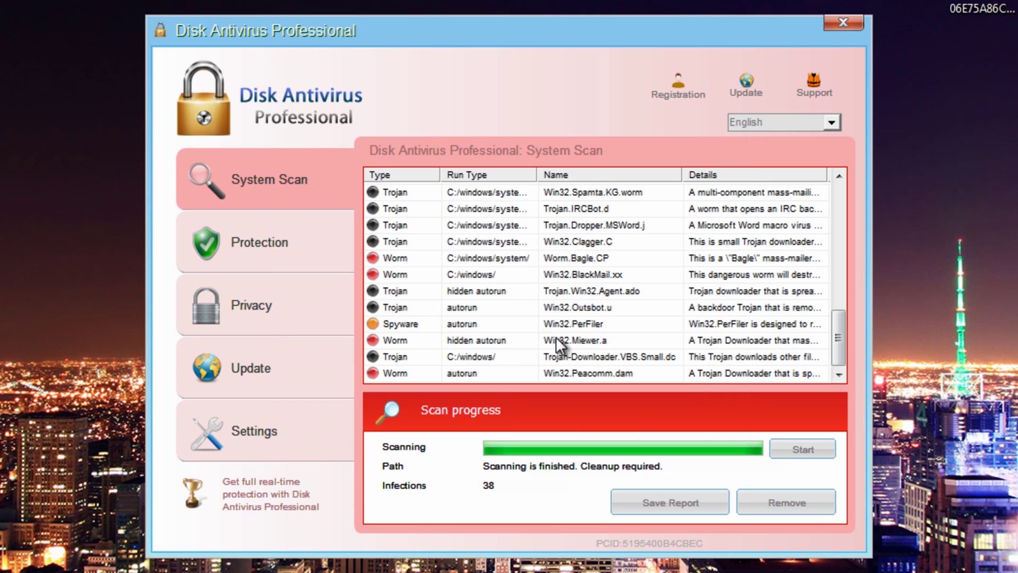
pyautogui.click(243, 248)
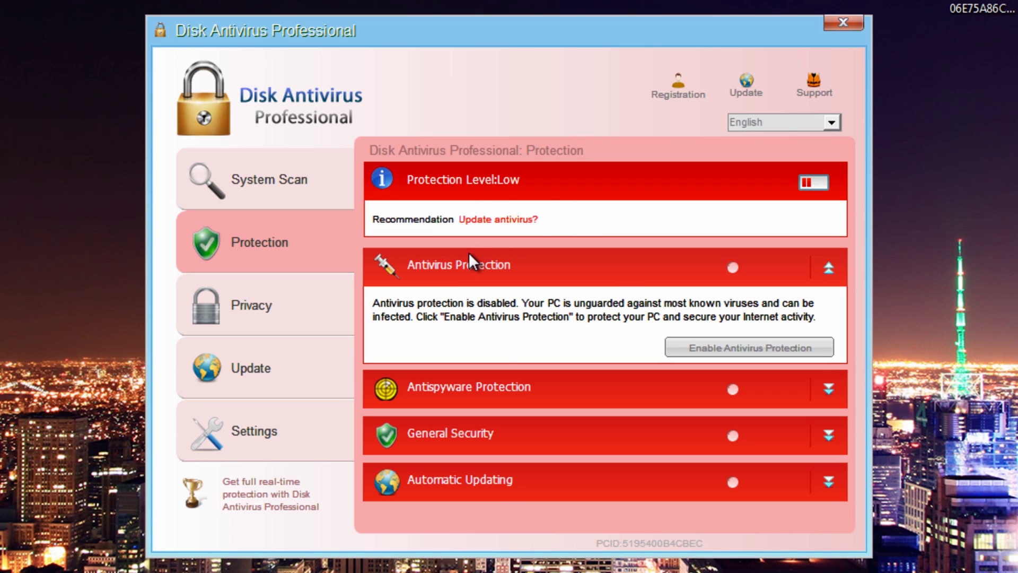
pyautogui.click(260, 313)
pyautogui.click(267, 384)
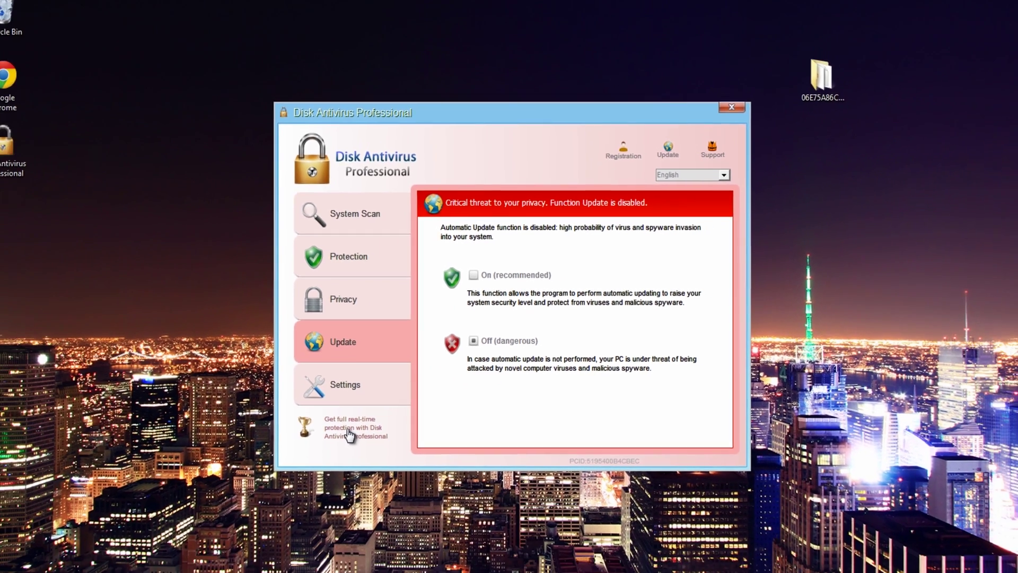
# Open the Get full protection purchase page, then close it and confirm
pyautogui.click(350, 434)
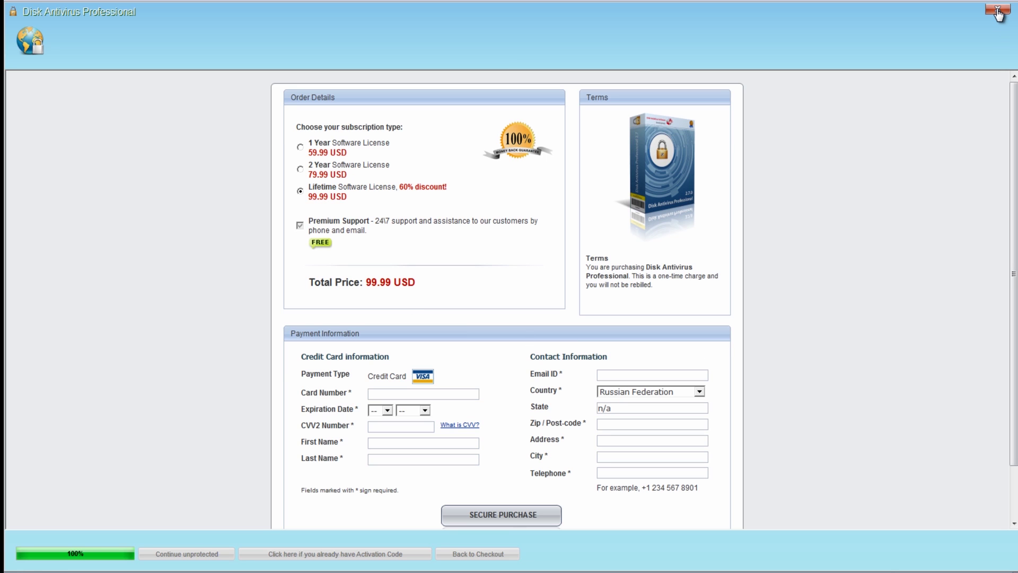
pyautogui.click(999, 12)
pyautogui.click(465, 309)
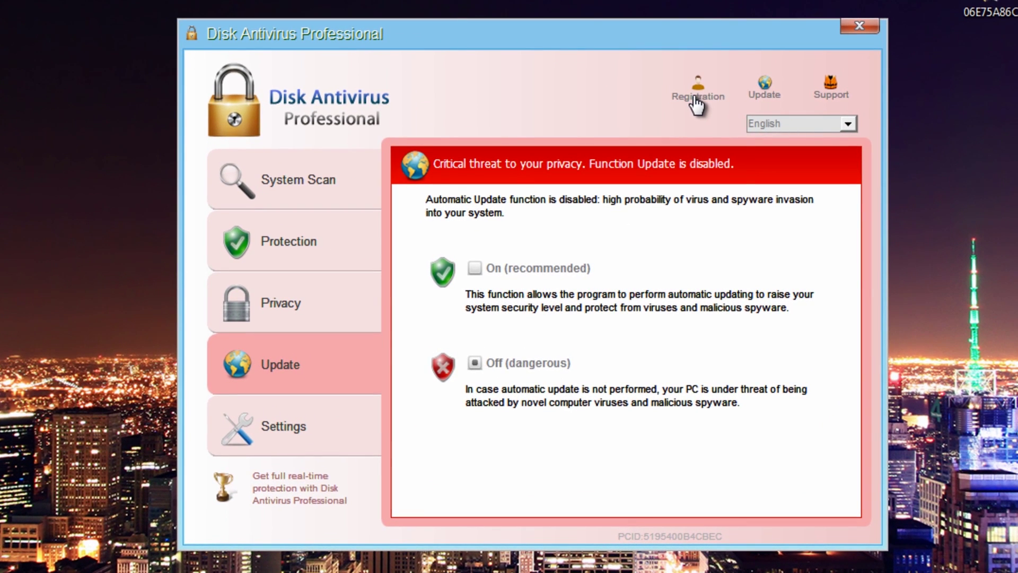
pyautogui.click(695, 99)
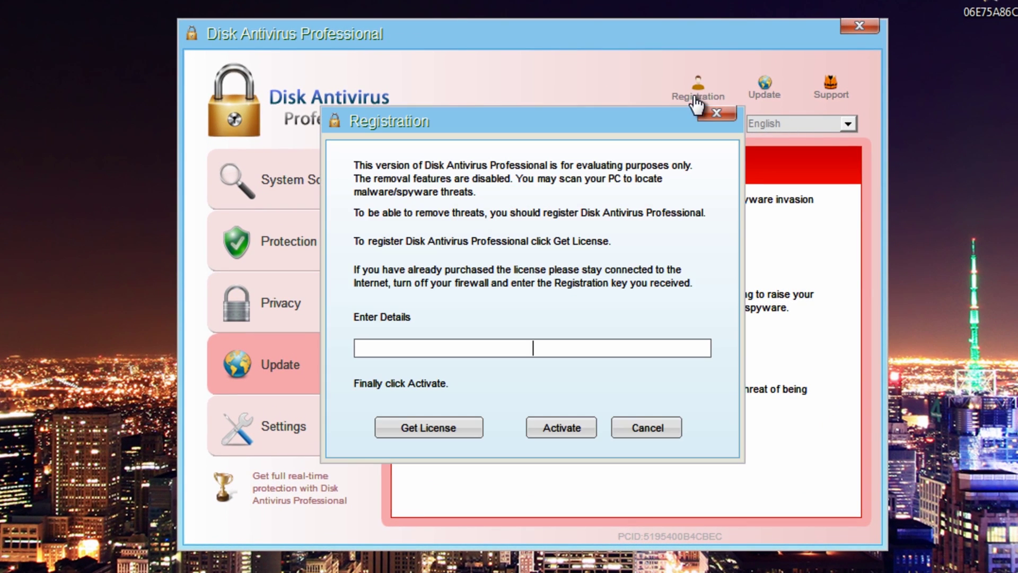
pyautogui.click(664, 437)
pyautogui.click(452, 322)
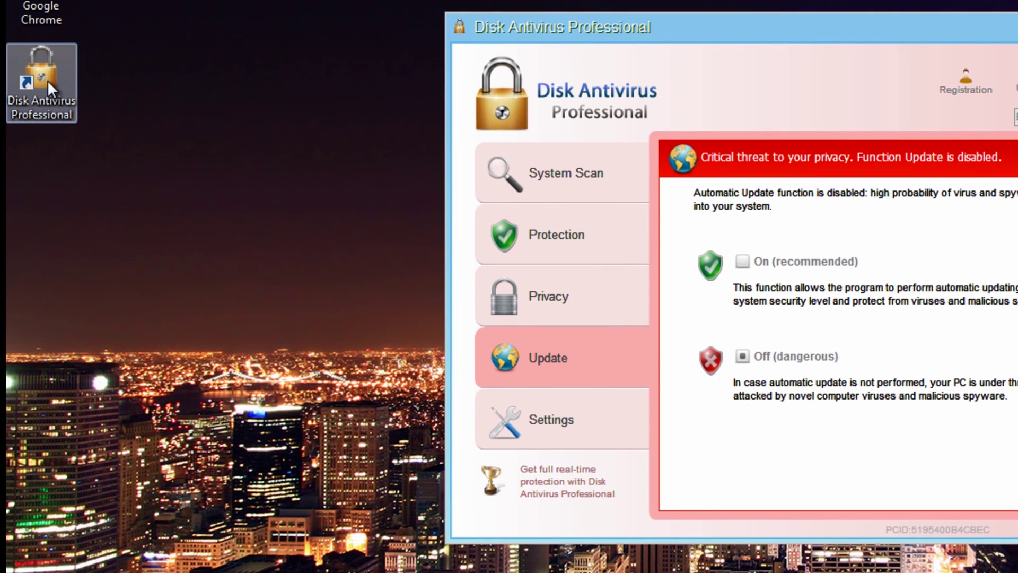
# Check the target path in the Disk Antivirus Professional shortcut's properties
pyautogui.rightClick(46, 80)
pyautogui.click(116, 425)
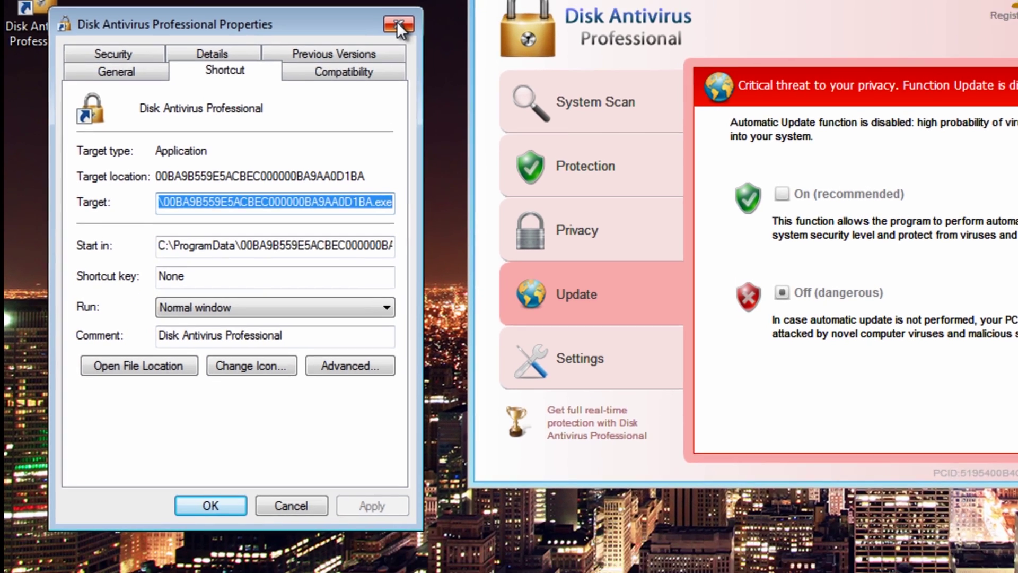
pyautogui.click(380, 98)
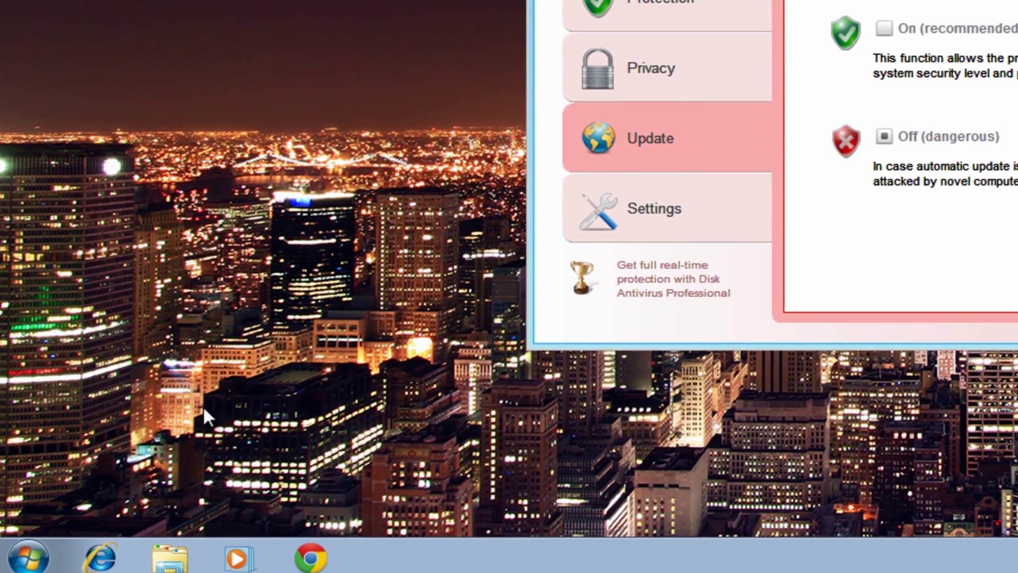
# Open Local Disk (C:) and enable showing hidden files, folders and drives
pyautogui.click(27, 554)
pyautogui.click(325, 301)
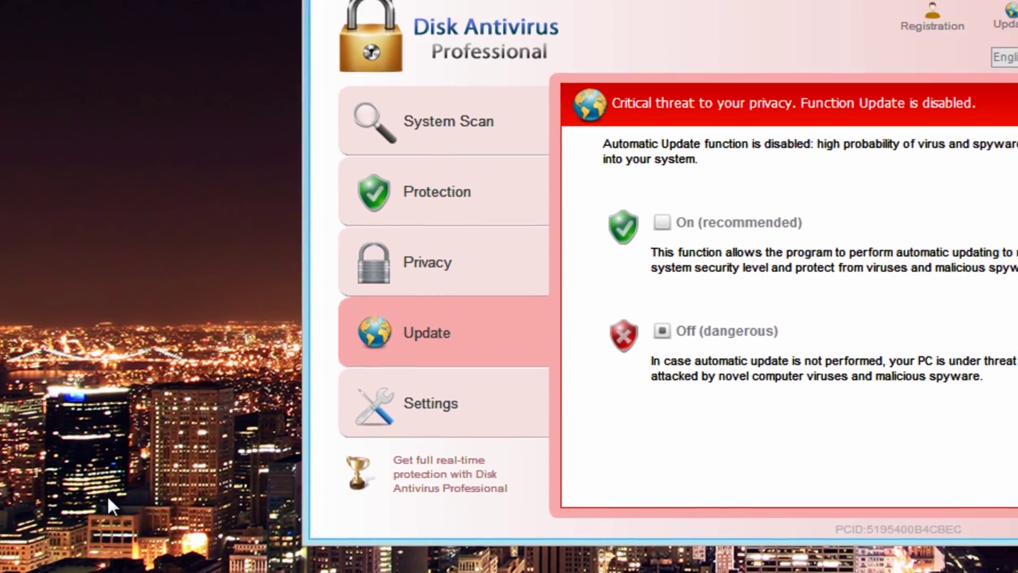
pyautogui.doubleClick(342, 181)
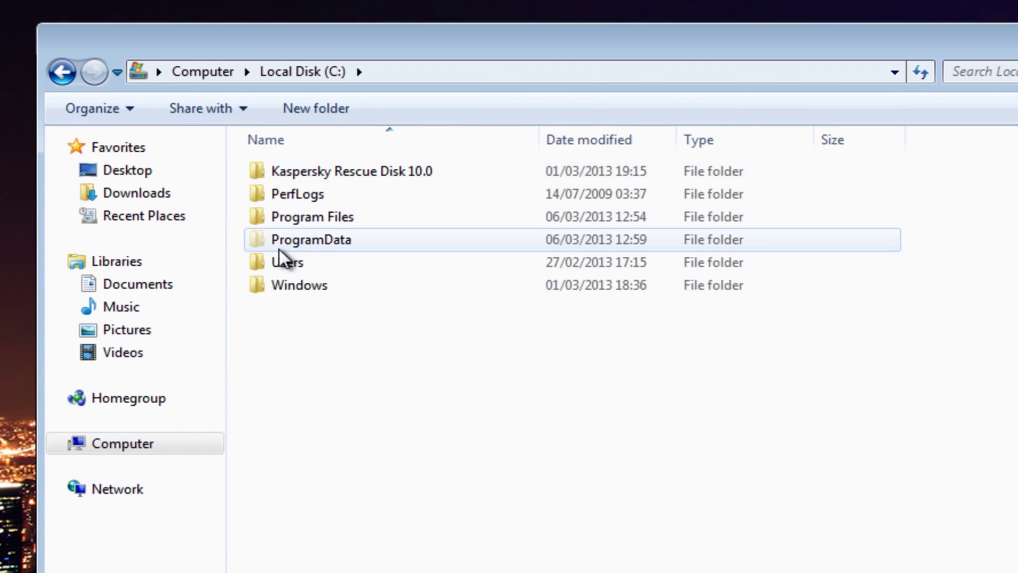
pyautogui.click(125, 113)
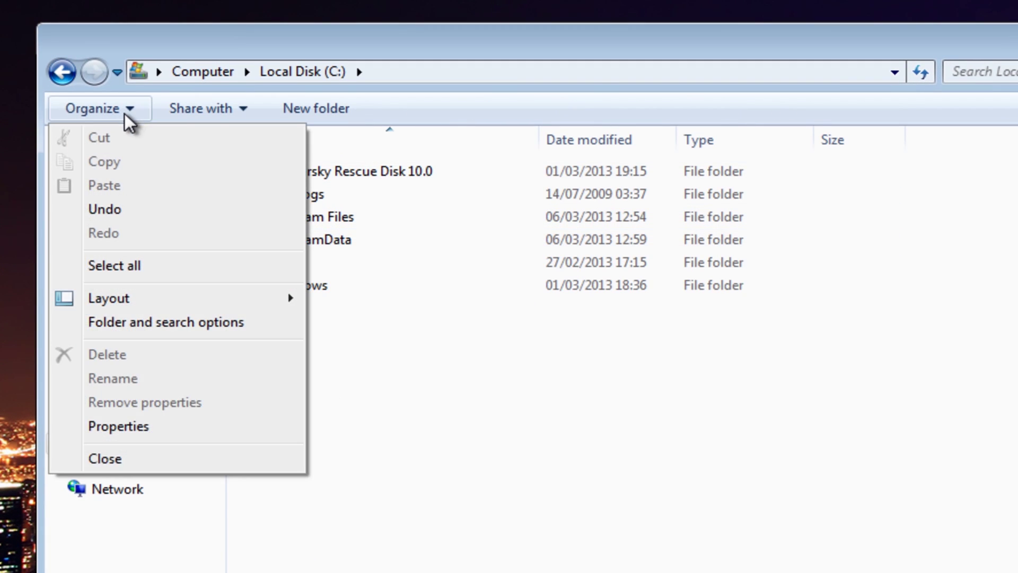
pyautogui.click(126, 324)
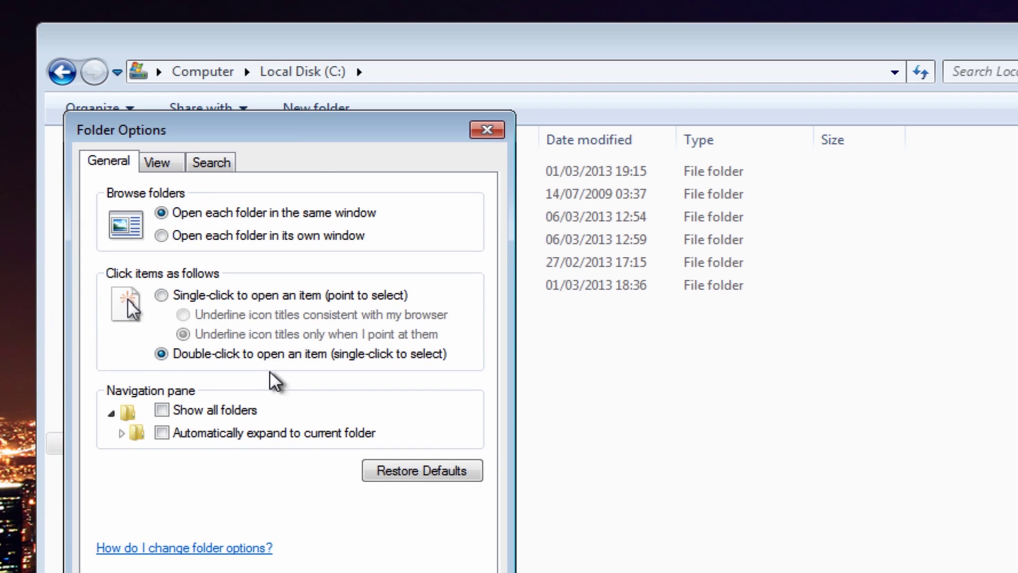
pyautogui.click(161, 162)
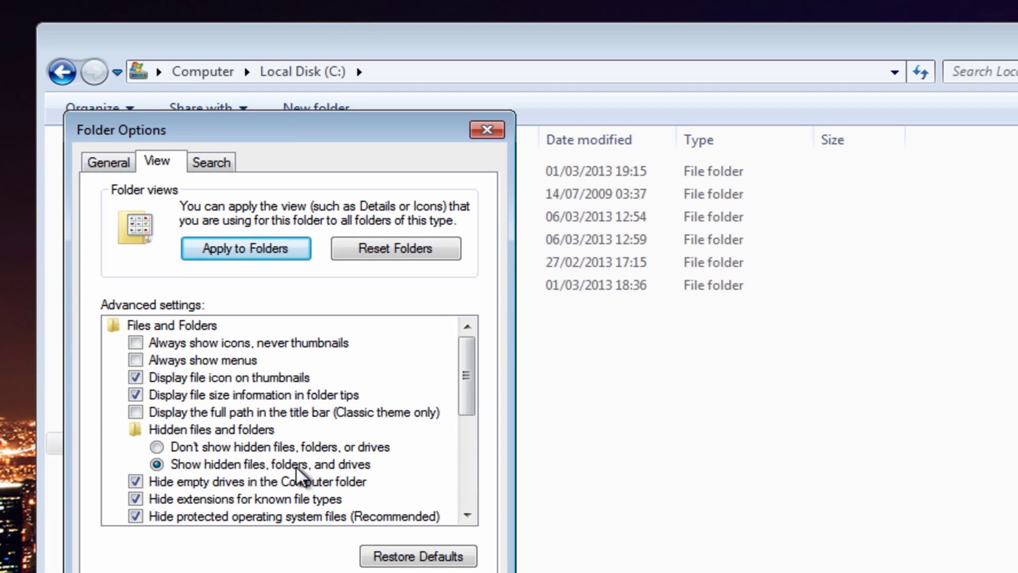
pyautogui.click(155, 447)
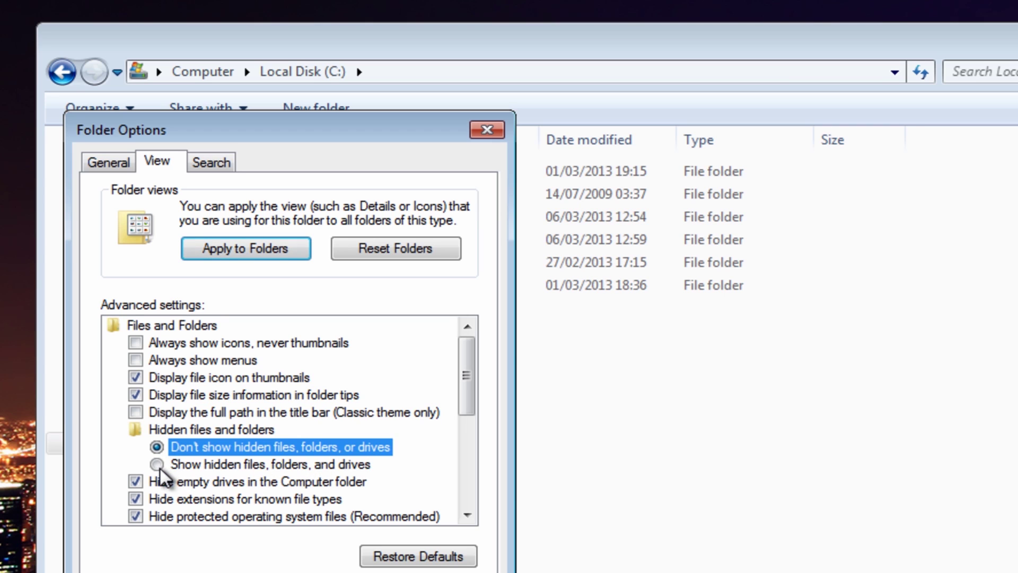
pyautogui.click(158, 468)
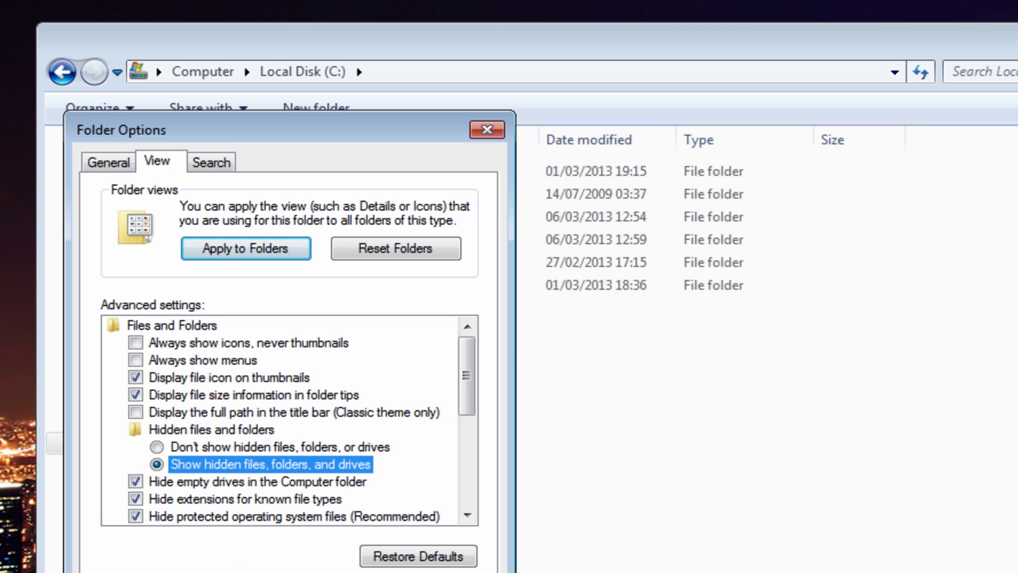
pyautogui.press('Return')
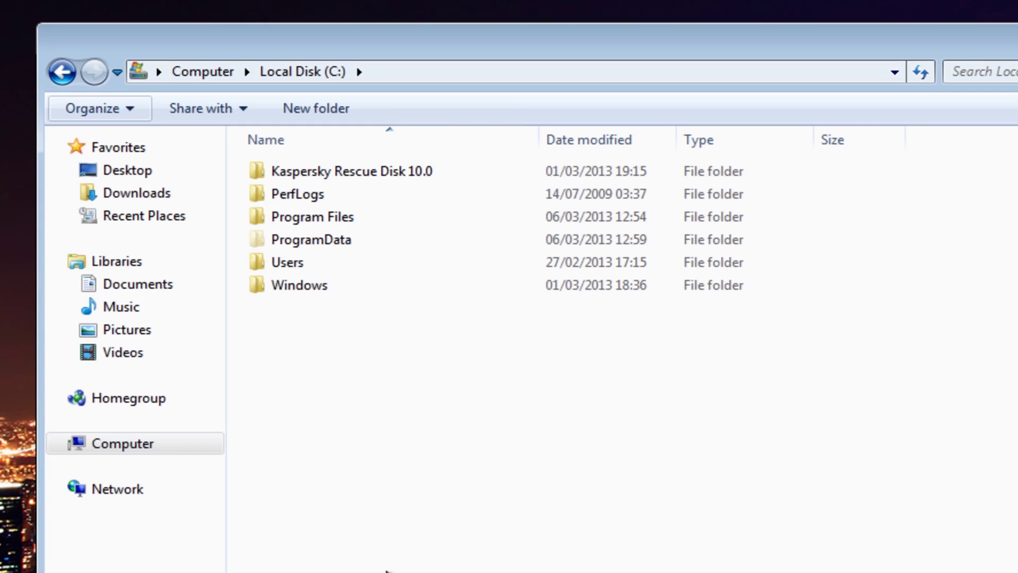
# Open ProgramData and then the 00BA9B559E5ACBEC000000BA9AA0D1BA folder inside it
pyautogui.doubleClick(300, 240)
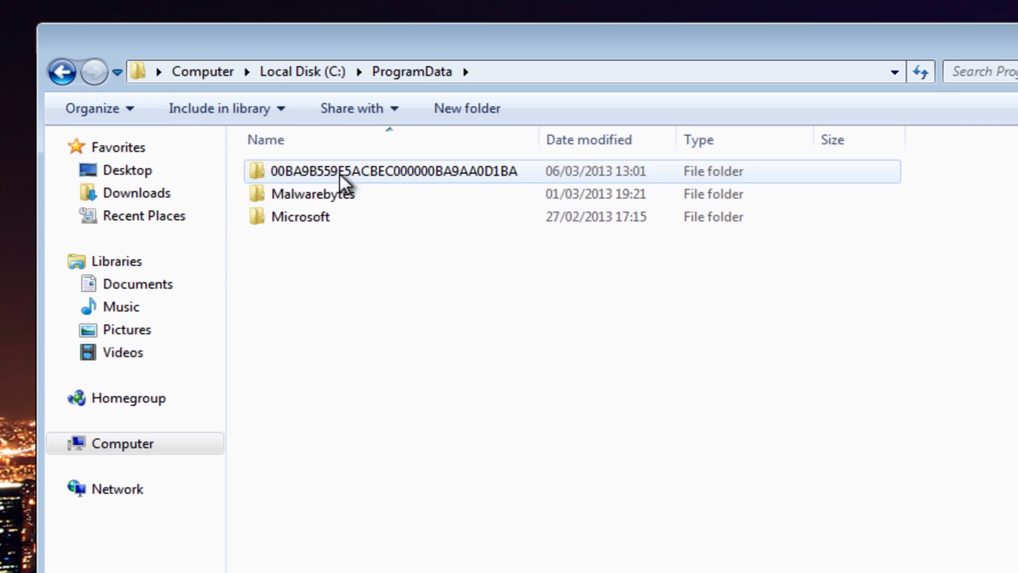
pyautogui.click(498, 174)
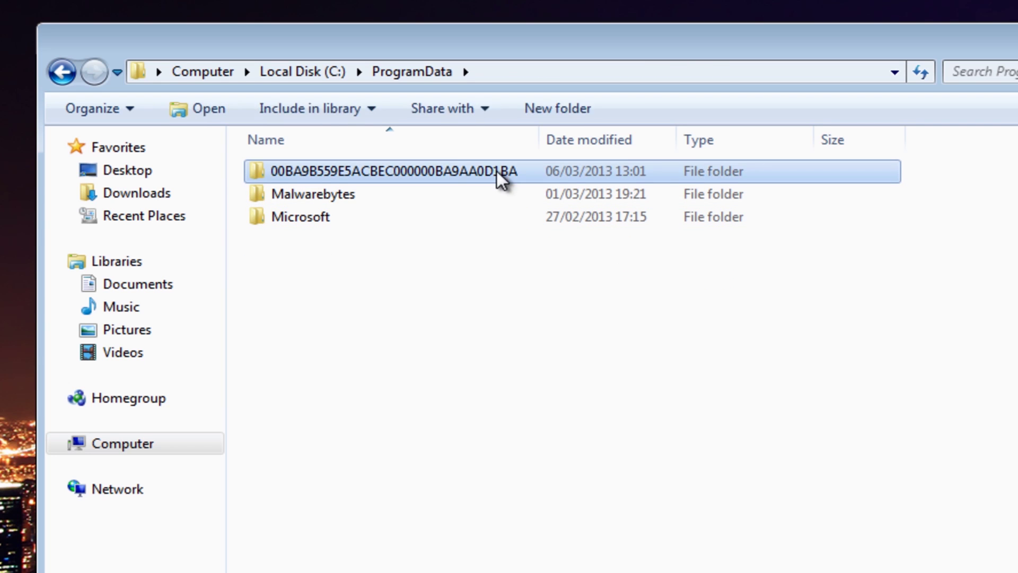
pyautogui.doubleClick(498, 172)
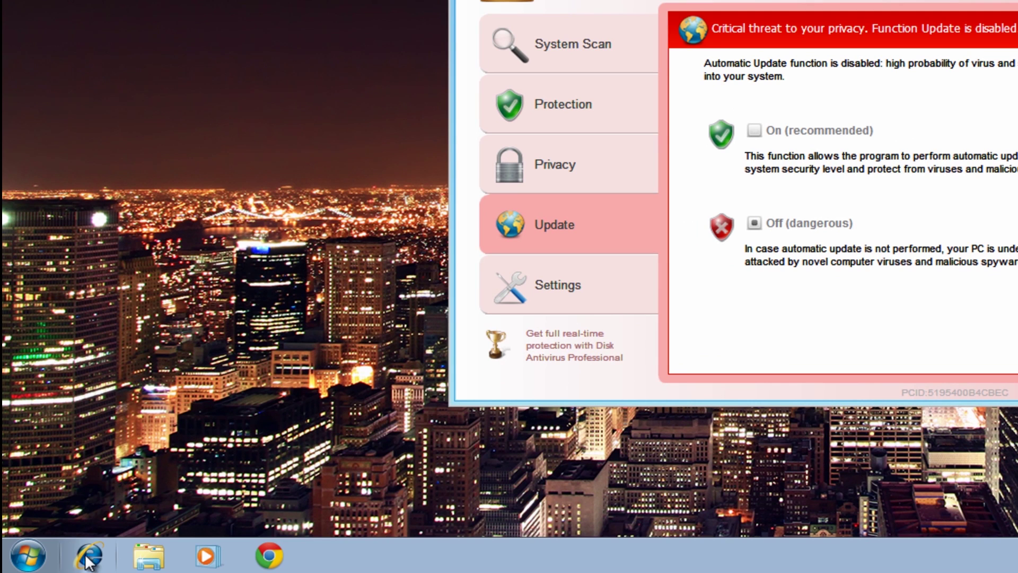
# Go to downloads.malwarebytes.org/file/chameleon in Internet Explorer
pyautogui.click(87, 557)
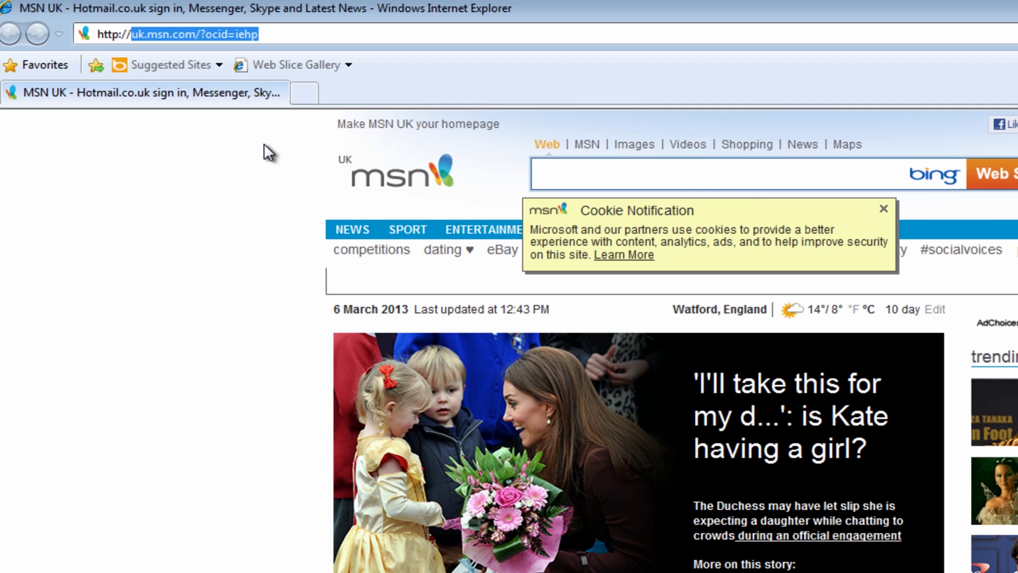
pyautogui.write('downloa')
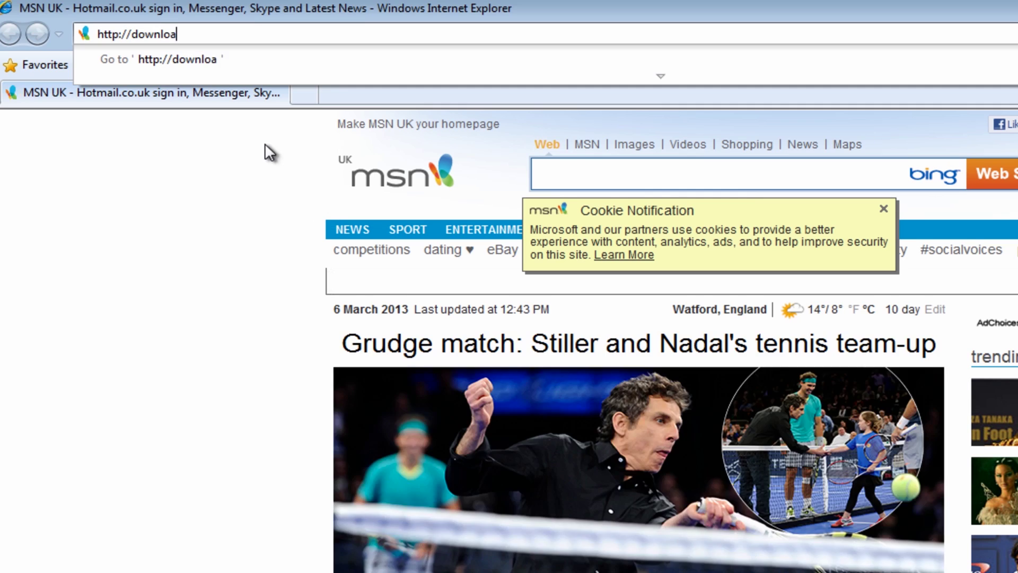
pyautogui.write('ds.malwareb')
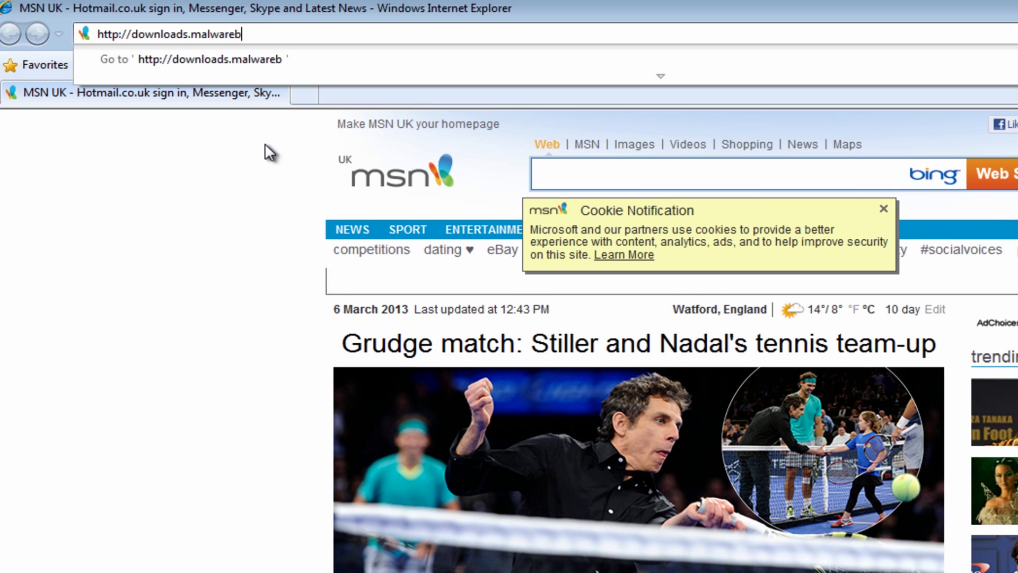
pyautogui.write('ytes')
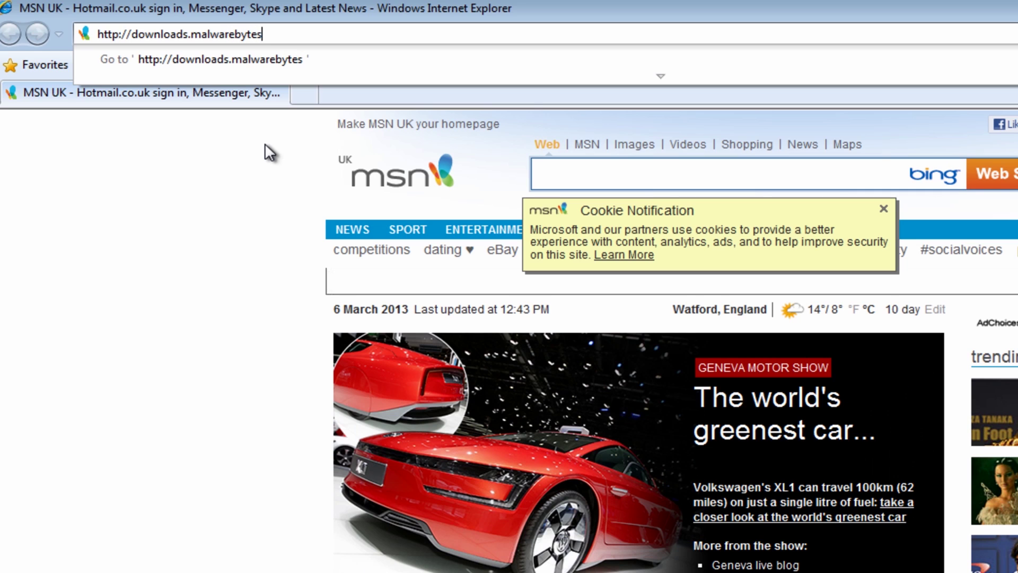
pyautogui.write('.org/file/')
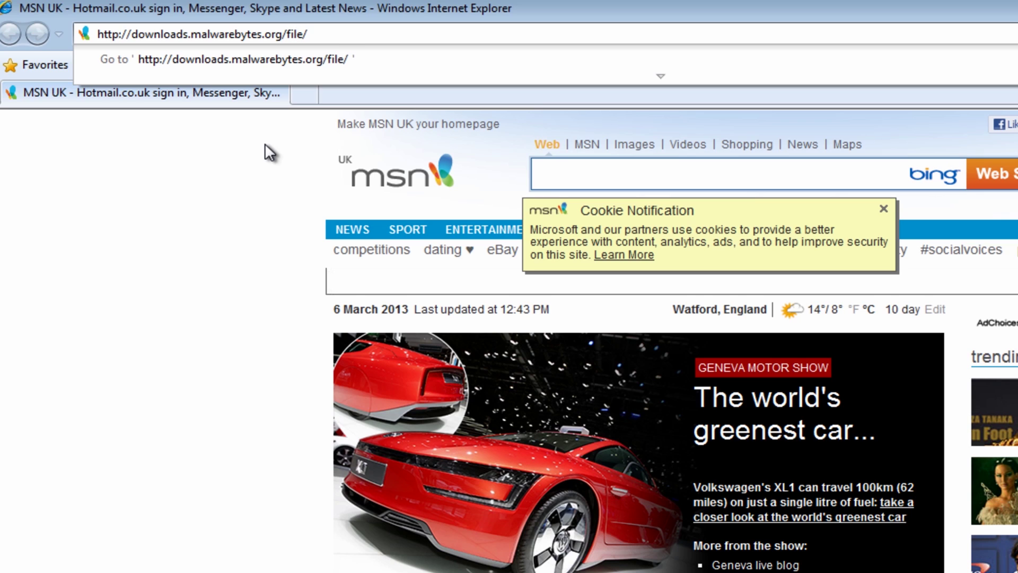
pyautogui.write('cha')
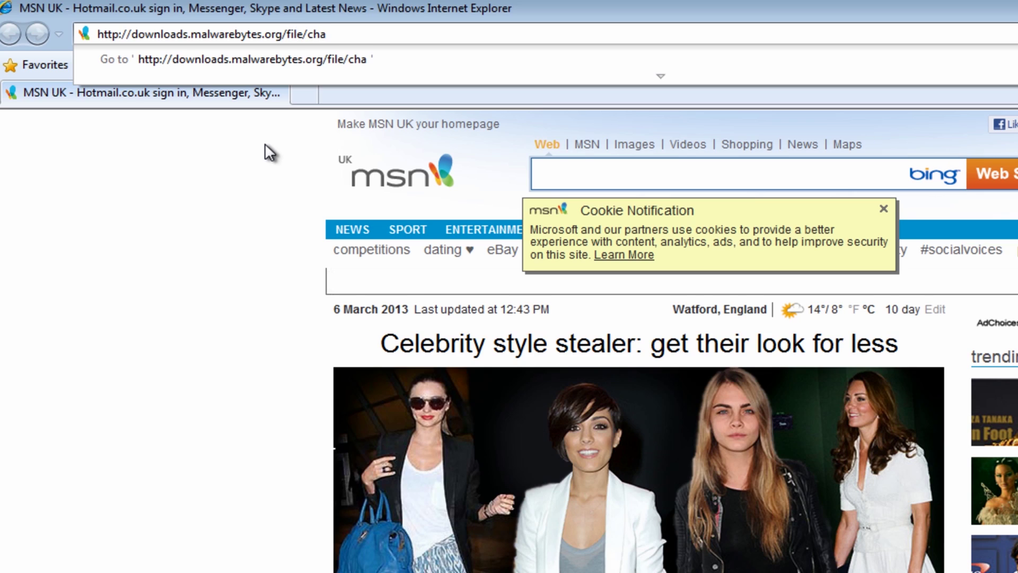
pyautogui.write('meleon')
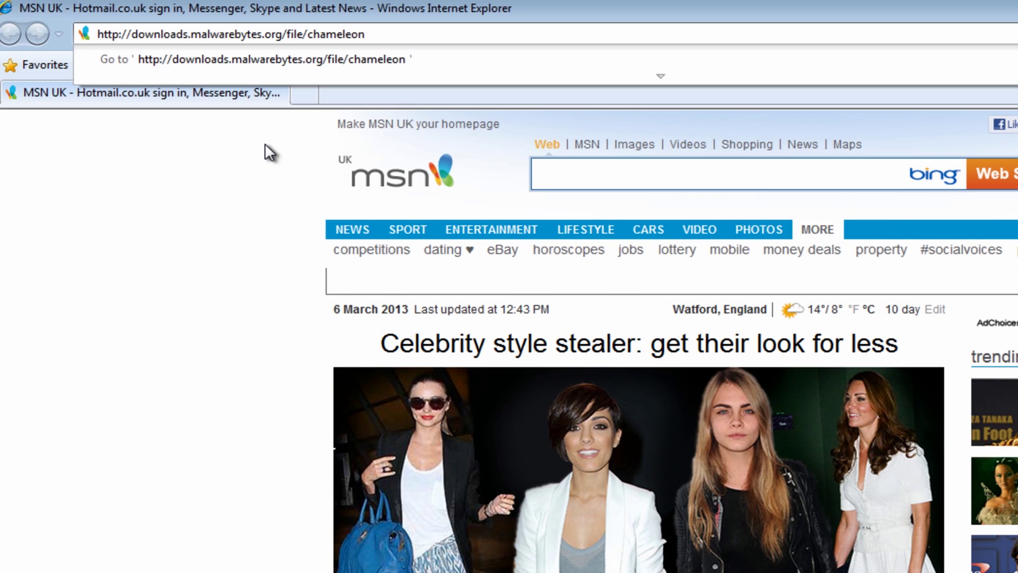
pyautogui.press('Return')
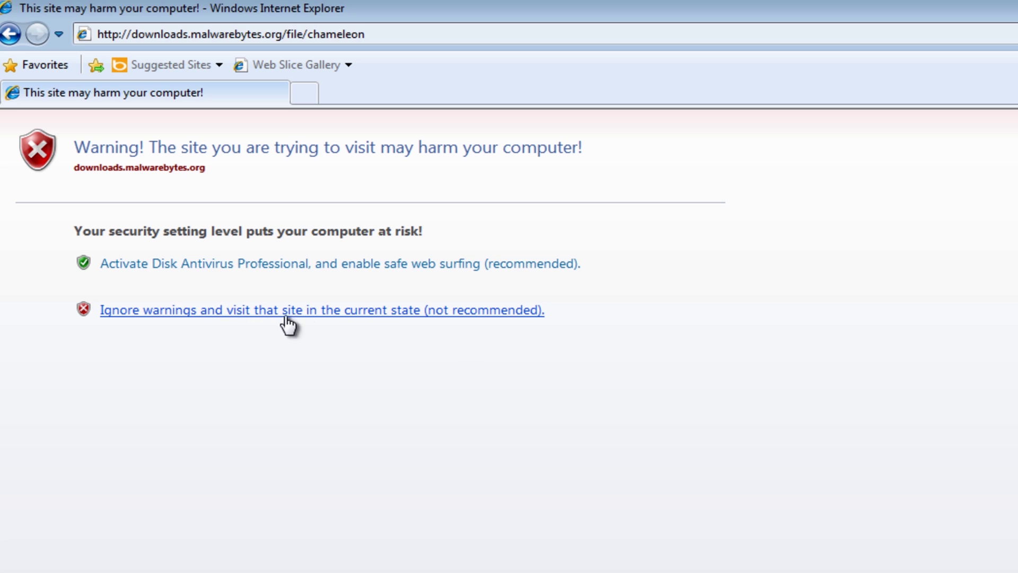
# Save mbam-chameleon-1.62.1.1000.zip to the Desktop, then close the browser
pyautogui.click(219, 318)
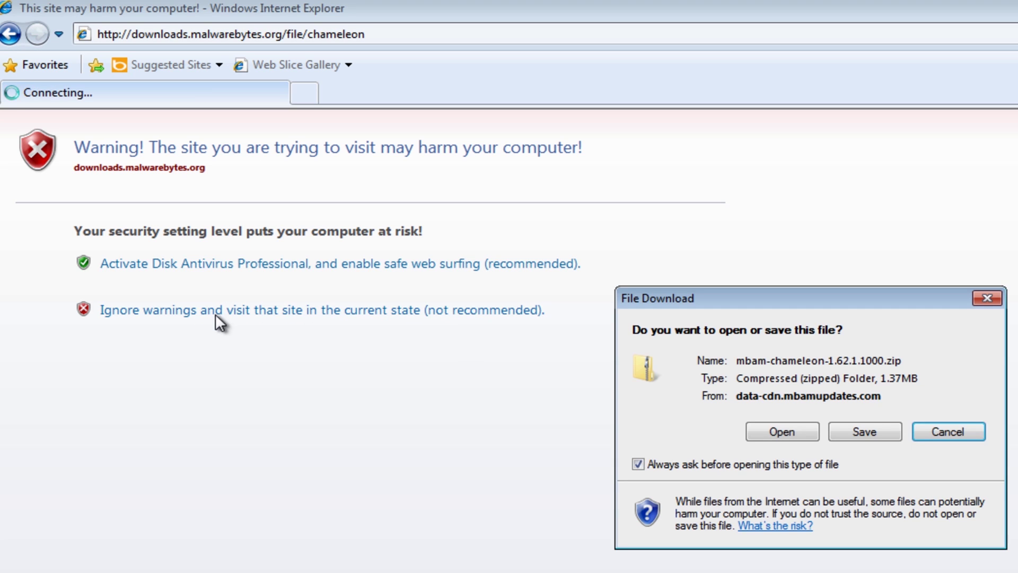
pyautogui.click(859, 436)
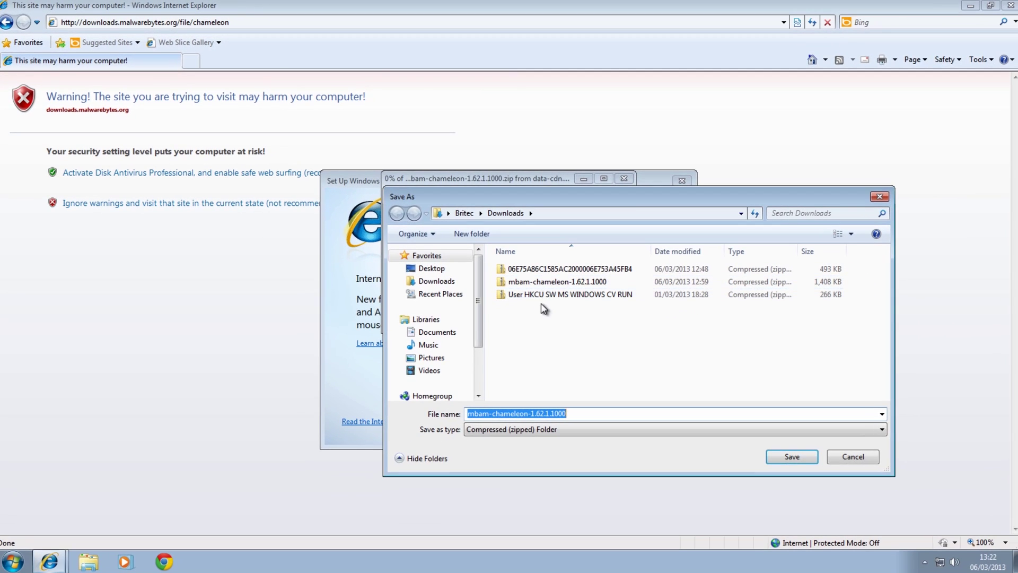
pyautogui.click(341, 267)
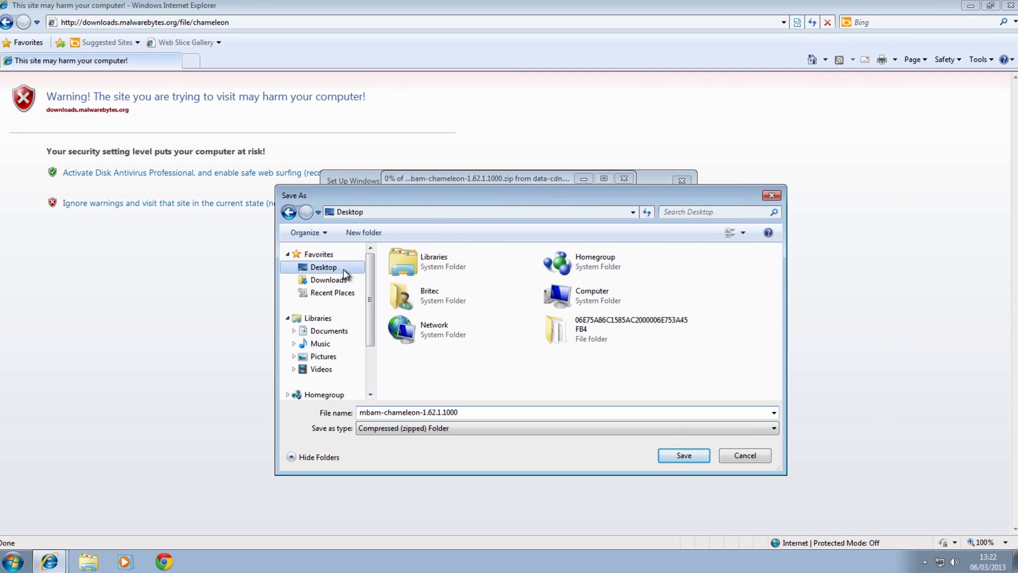
pyautogui.click(684, 454)
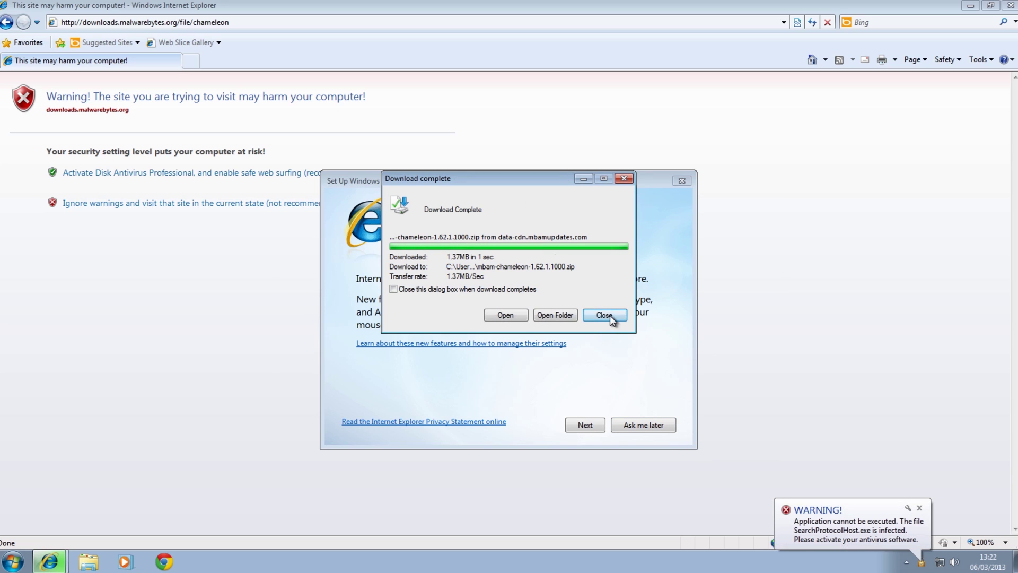
pyautogui.click(610, 315)
pyautogui.click(683, 182)
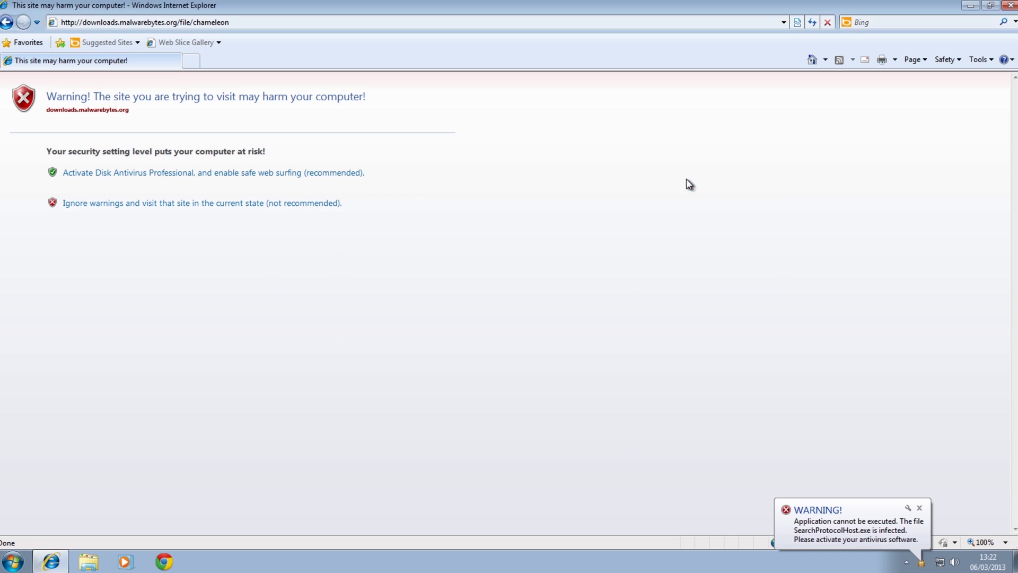
pyautogui.click(1011, 5)
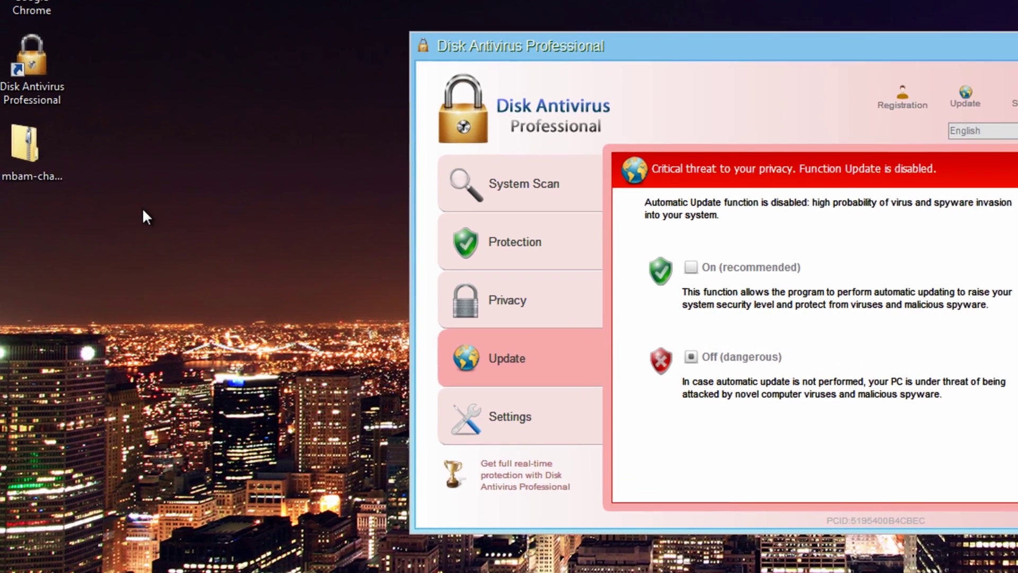
# Extract mbam-chameleon-1.62.1.1000.zip on the desktop into its suggested mbam-chameleon-1.62.1.1000 folder
pyautogui.click(25, 141)
pyautogui.rightClick(23, 142)
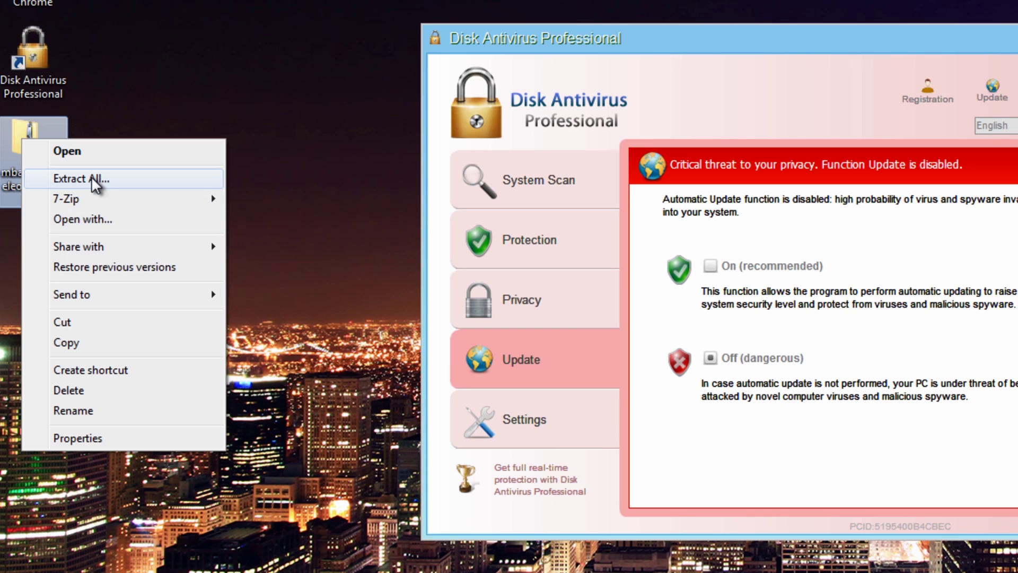
pyautogui.click(92, 177)
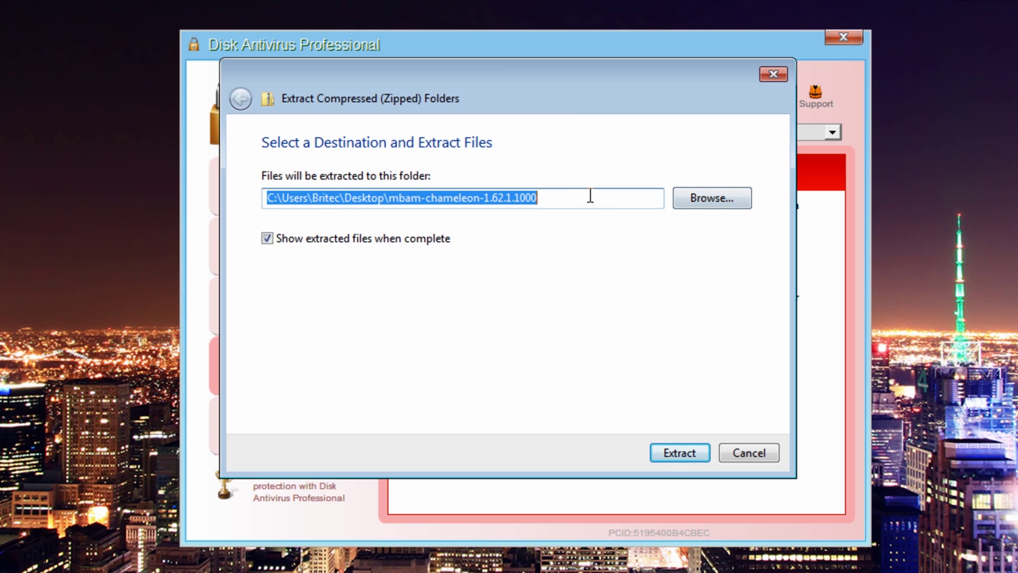
pyautogui.click(666, 453)
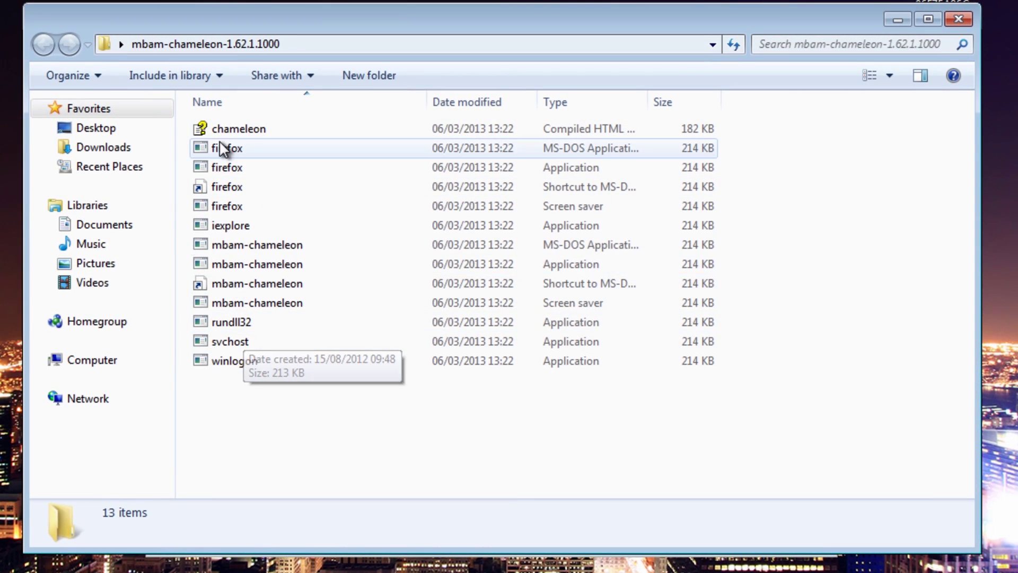
# Run the four firefox copies and iexplore.exe from the chameleon folder, approving each Security Warning
pyautogui.moveTo(427, 27); pyautogui.dragTo(427, 103)
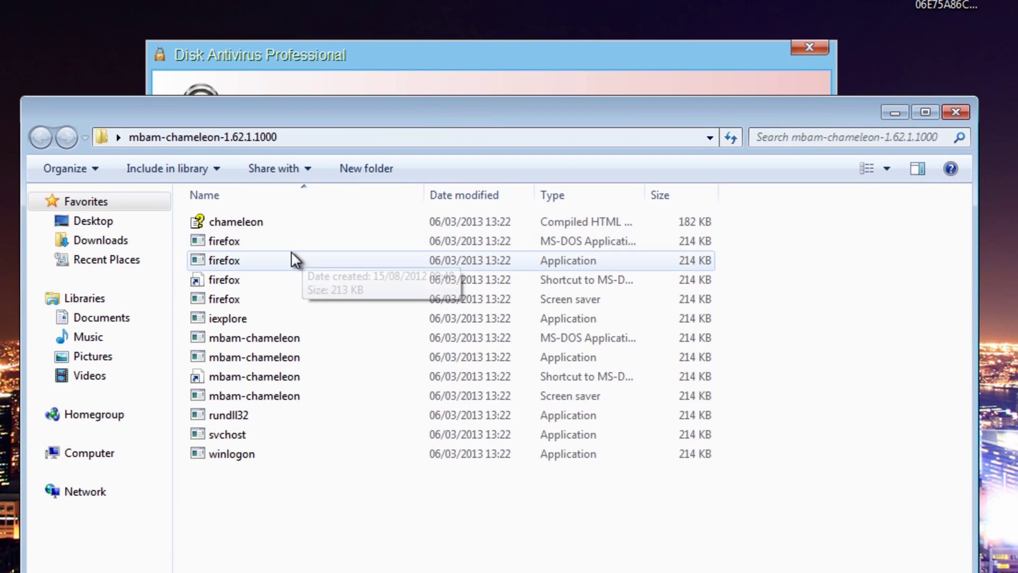
pyautogui.doubleClick(224, 241)
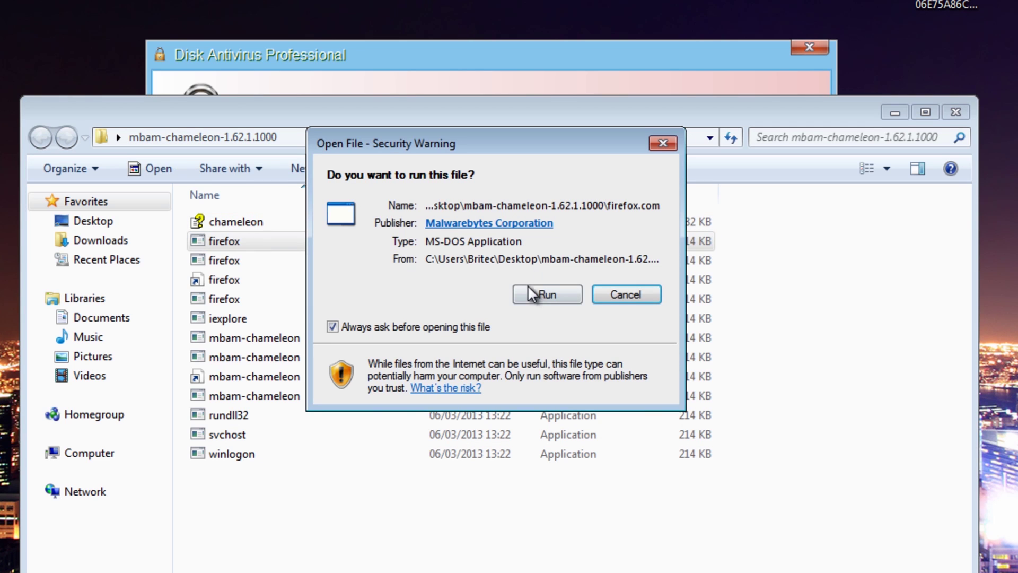
pyautogui.click(529, 289)
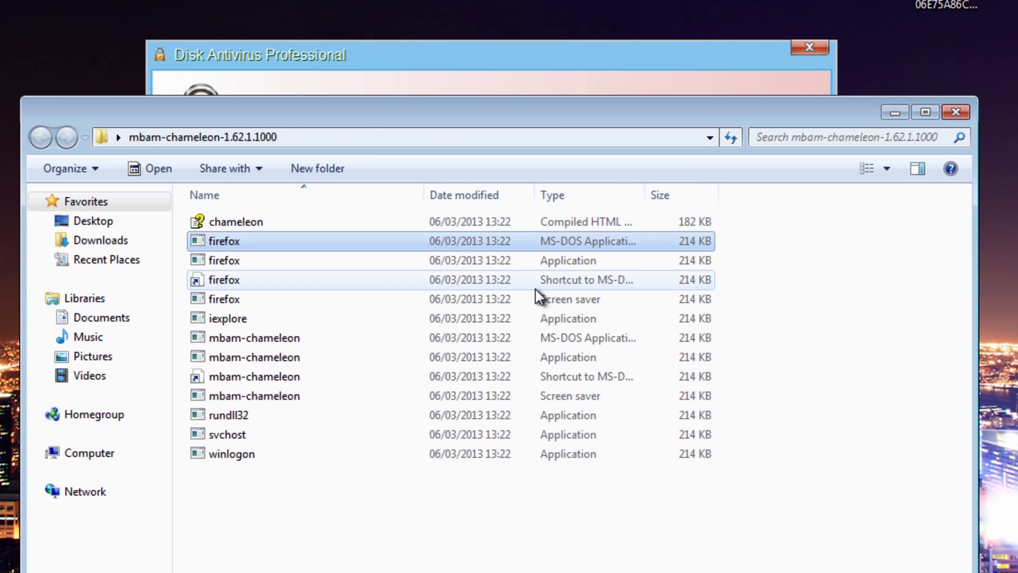
pyautogui.doubleClick(214, 256)
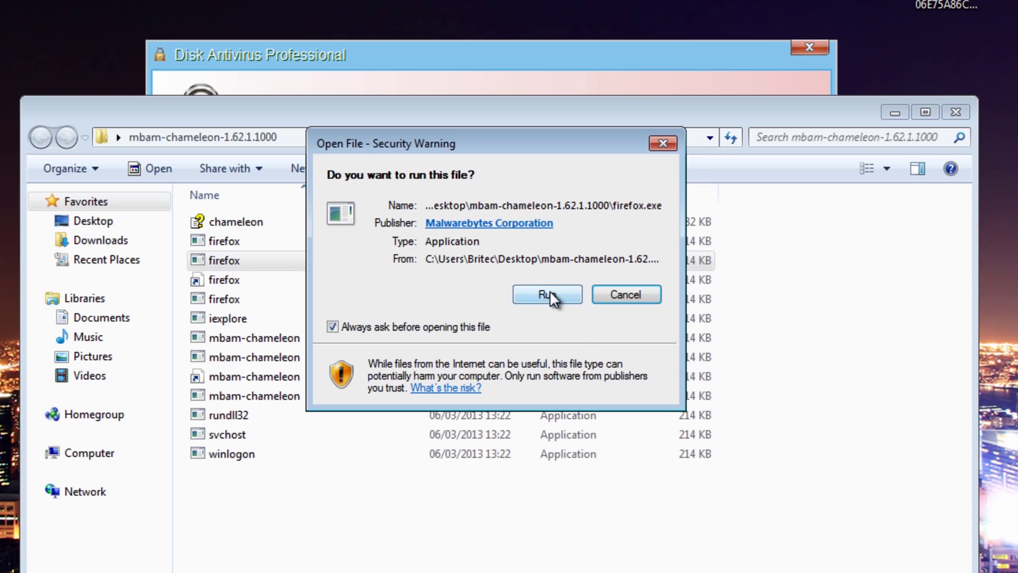
pyautogui.click(549, 291)
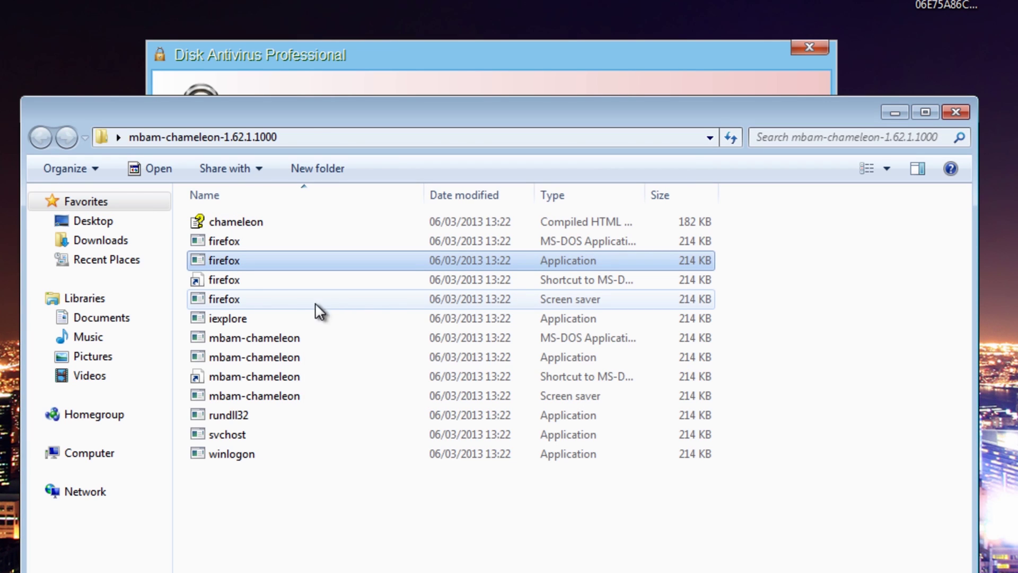
pyautogui.doubleClick(218, 281)
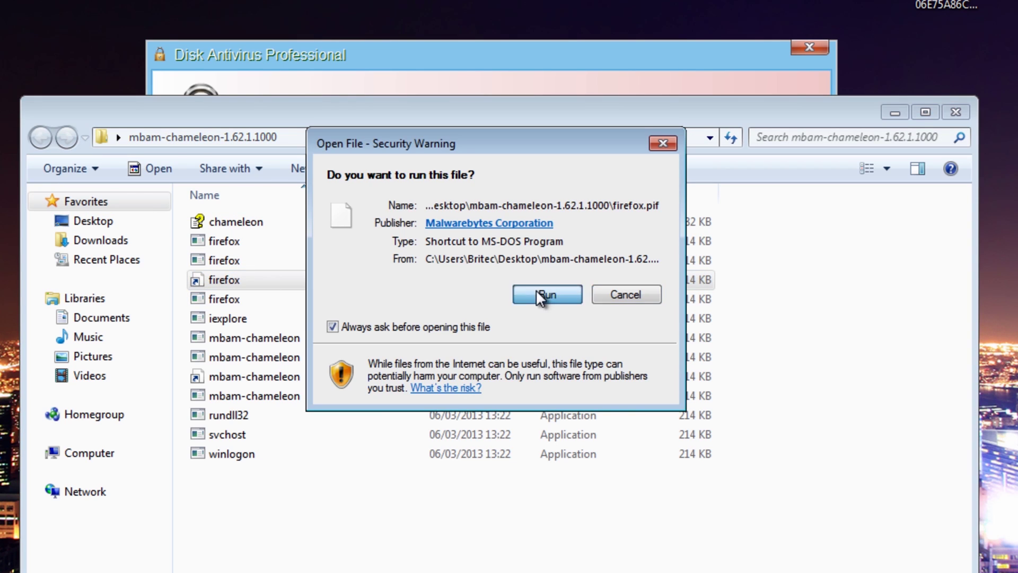
pyautogui.click(537, 290)
pyautogui.doubleClick(233, 299)
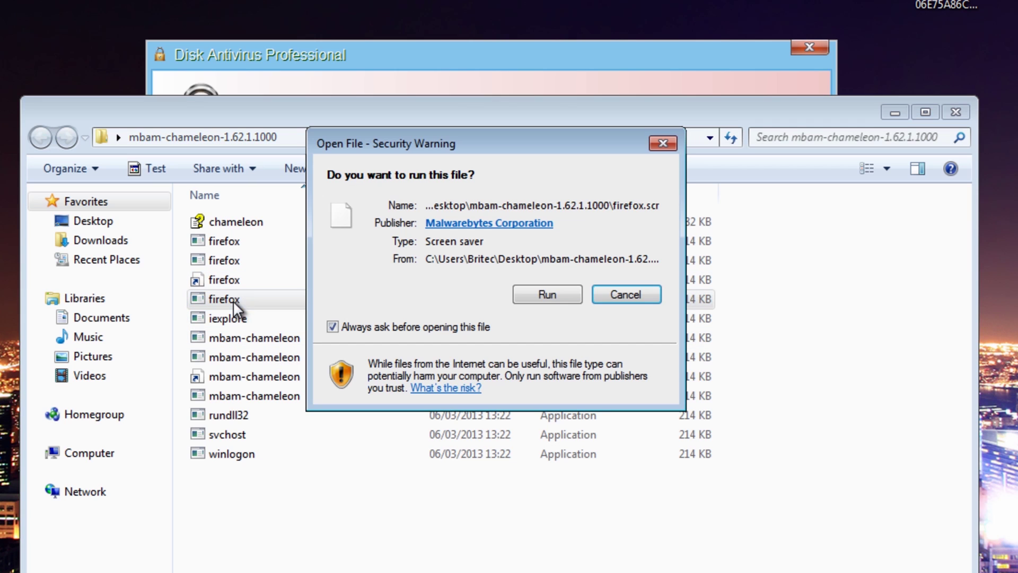
pyautogui.click(540, 295)
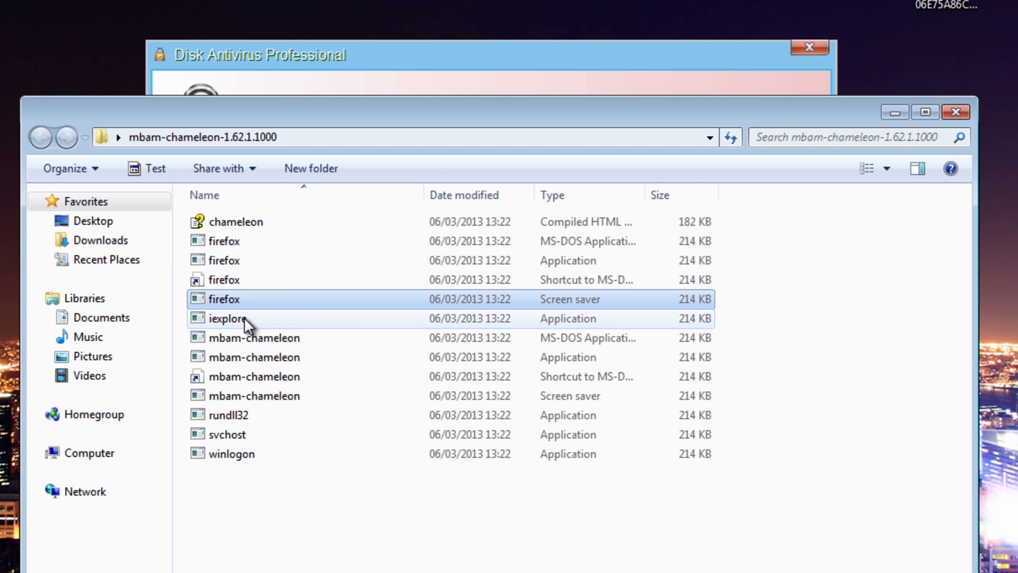
pyautogui.doubleClick(243, 317)
pyautogui.click(551, 293)
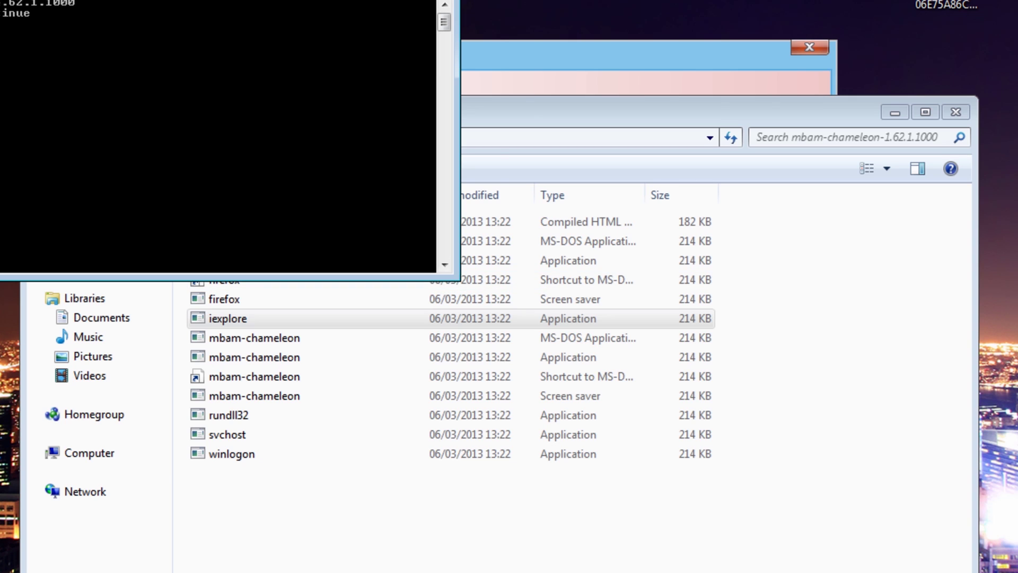
# Continue the Chameleon console, accept the database update message, and minimise Explorer
pyautogui.moveTo(0, 0); pyautogui.dragTo(279, 261)
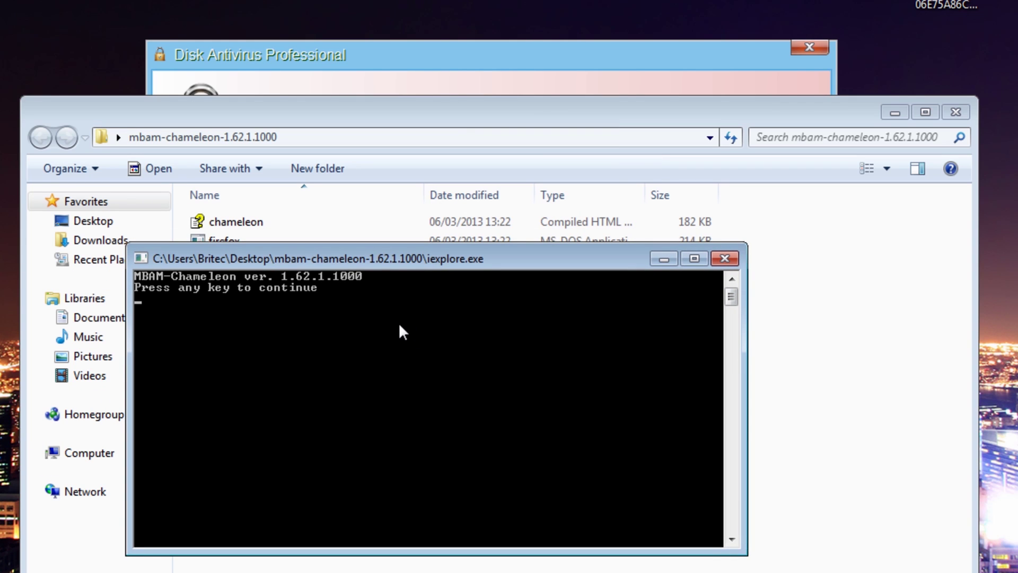
pyautogui.press('Return')
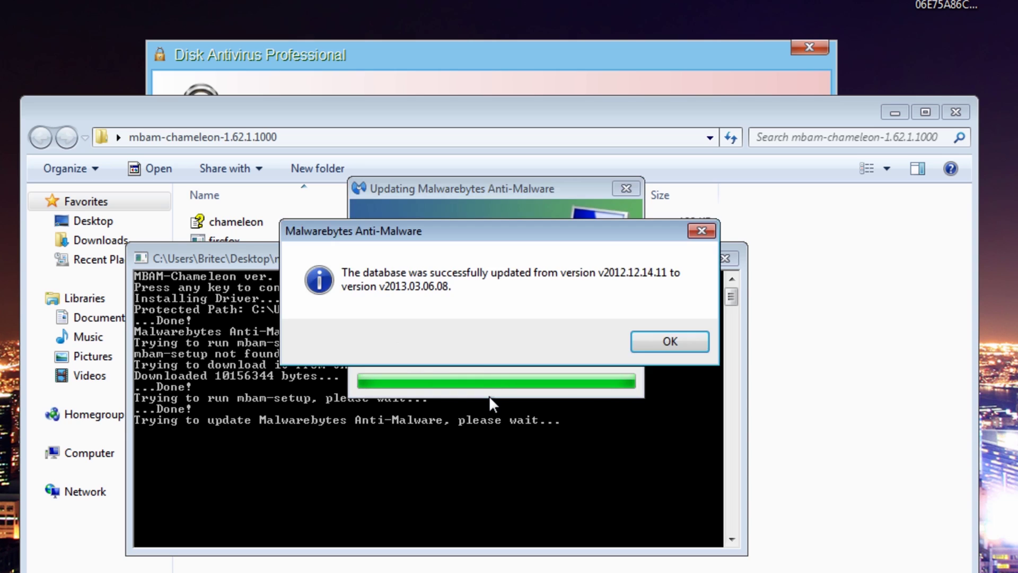
pyautogui.click(669, 340)
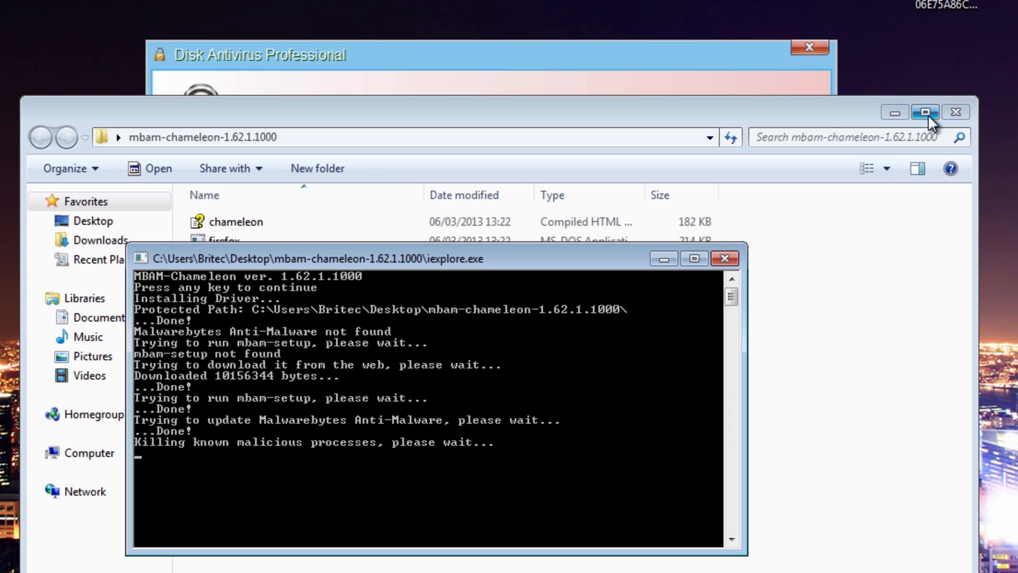
pyautogui.click(895, 113)
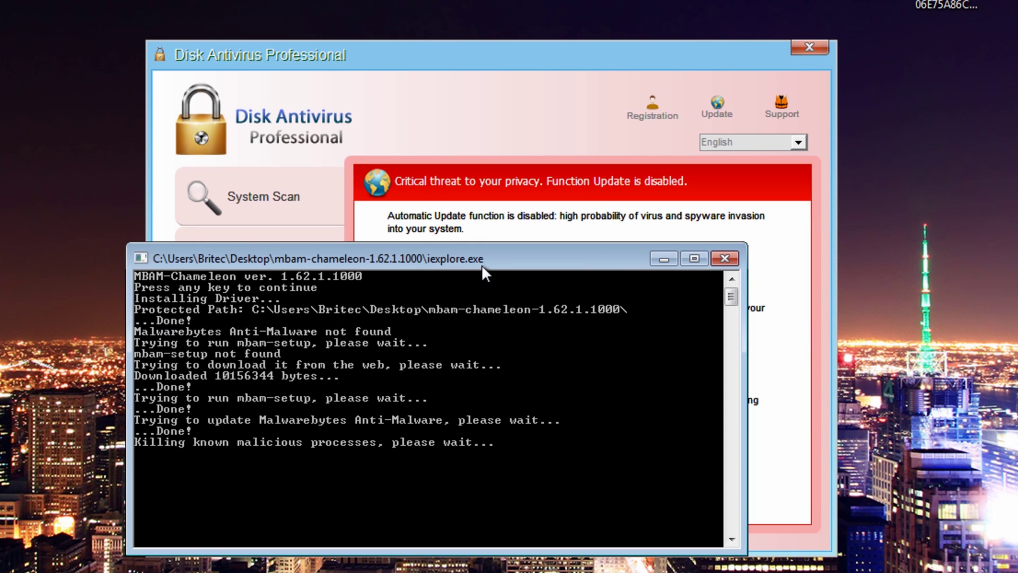
pyautogui.moveTo(476, 259); pyautogui.dragTo(511, 257)
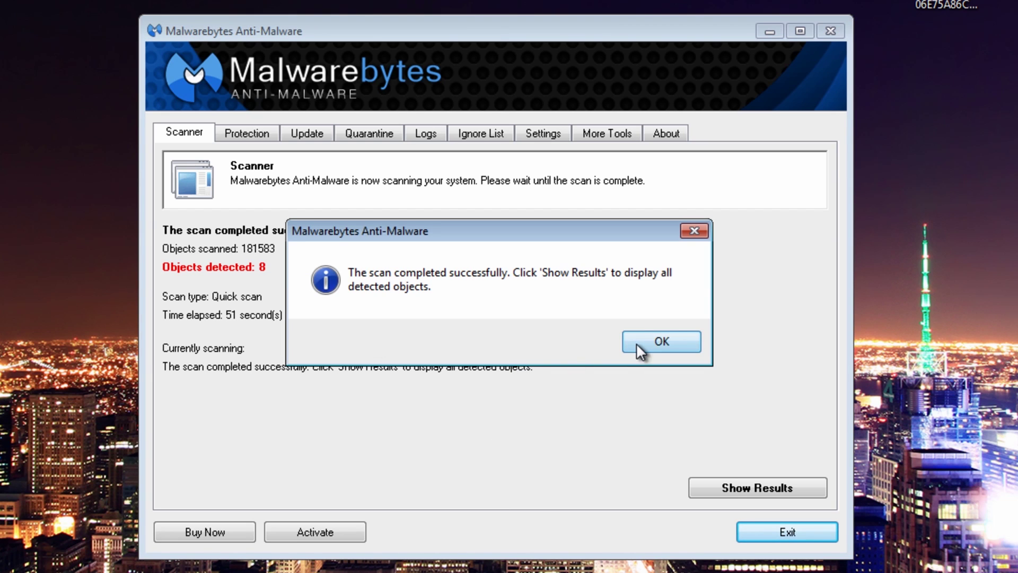
# Acknowledge the 'scan completed successfully' message after 8 malicious objects are found
pyautogui.click(653, 342)
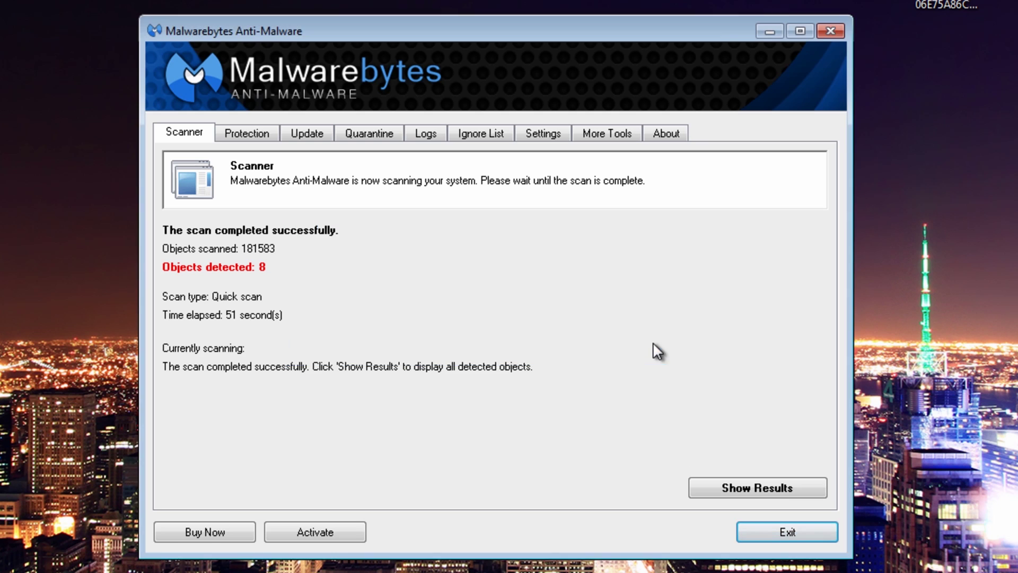
# Show the results, remove all 8 selected threats, and accept the urgent restart
pyautogui.click(743, 489)
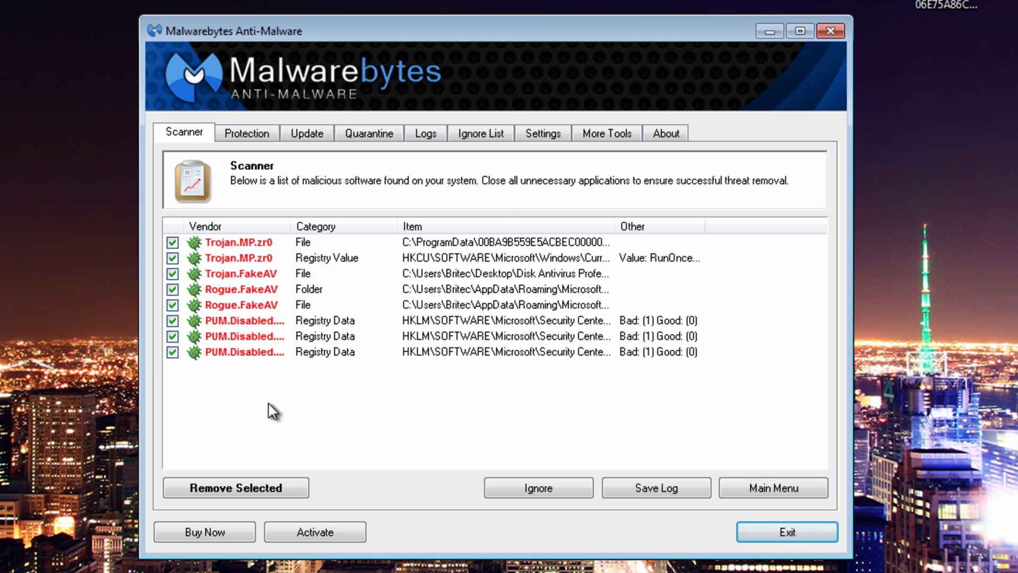
pyautogui.click(269, 485)
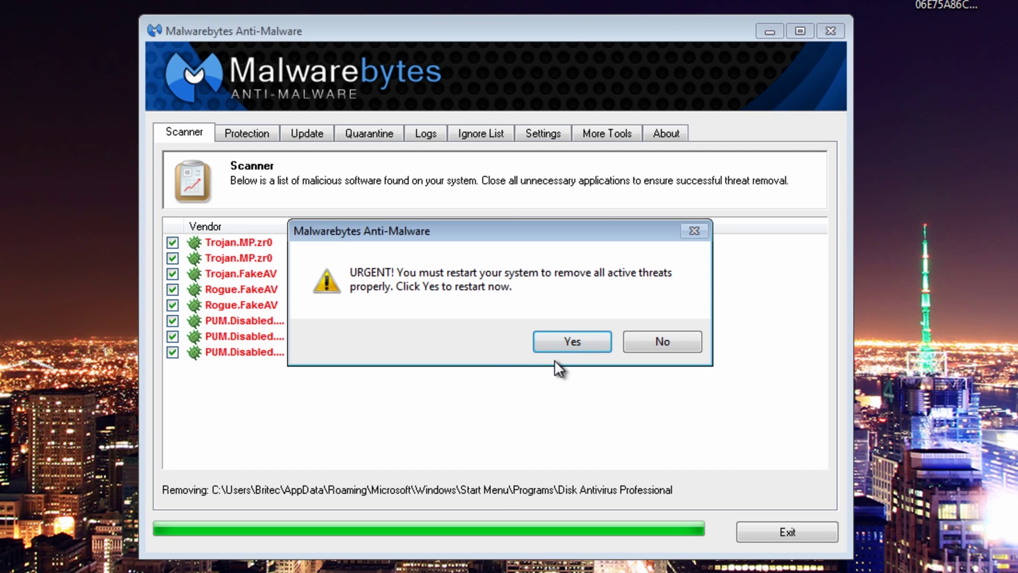
pyautogui.click(560, 344)
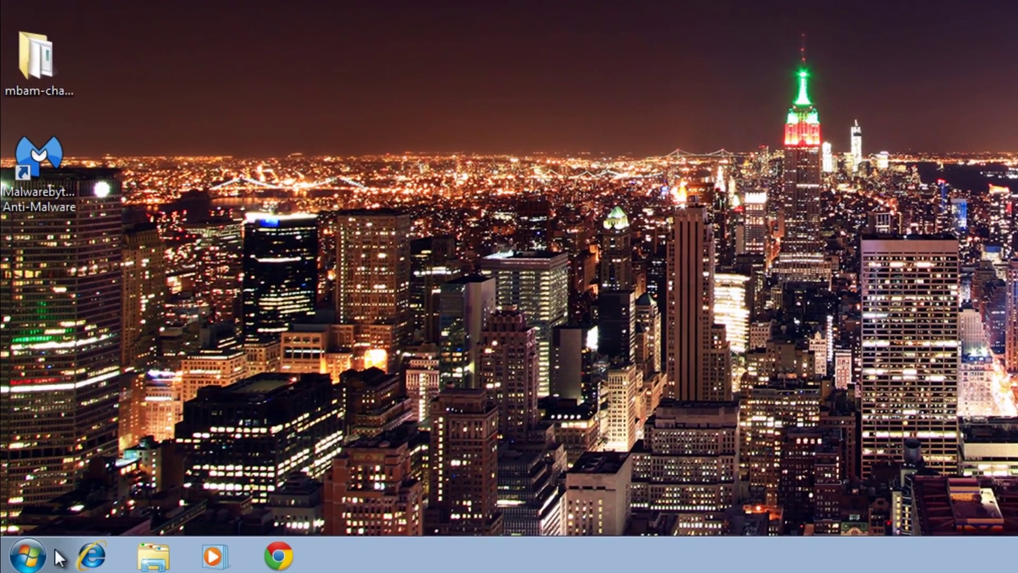
# Open the Start menu on the freshly rebooted desktop
pyautogui.click(16, 559)
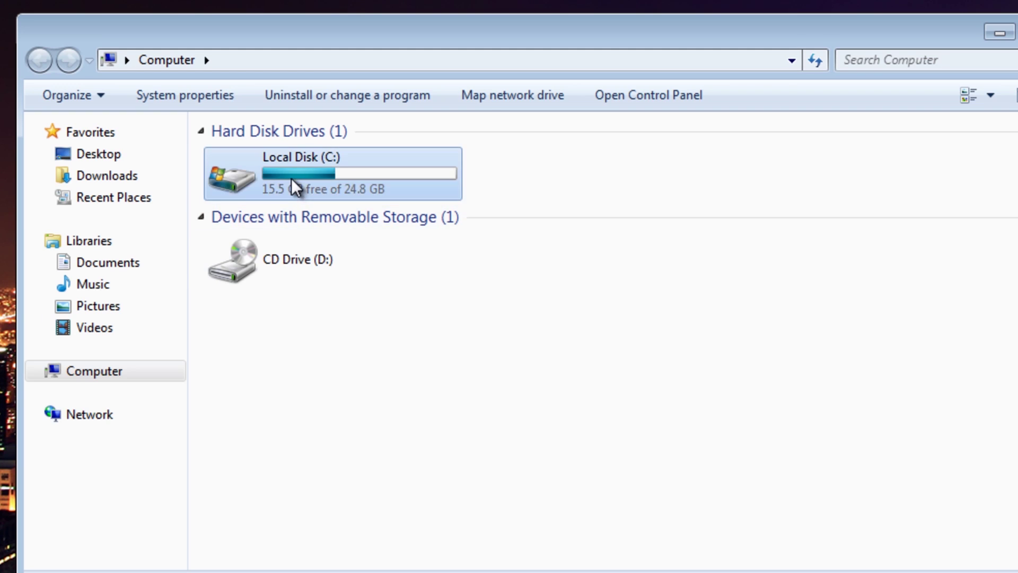
# Browse to C:\ProgramData and inspect the leftover 00BA9B559E5ACBEC000000BA9AA0D1BA folder
pyautogui.doubleClick(291, 177)
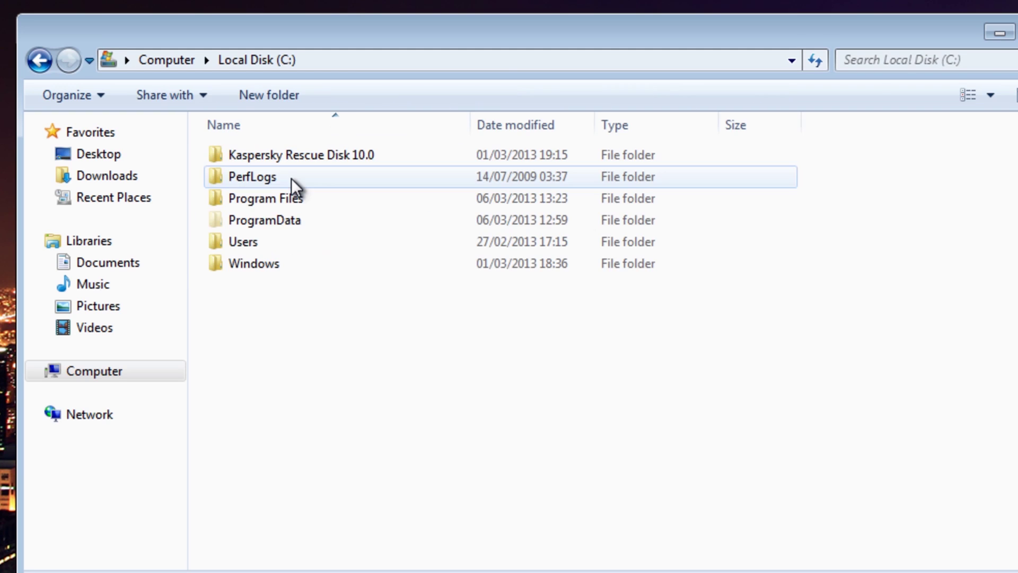
pyautogui.doubleClick(249, 221)
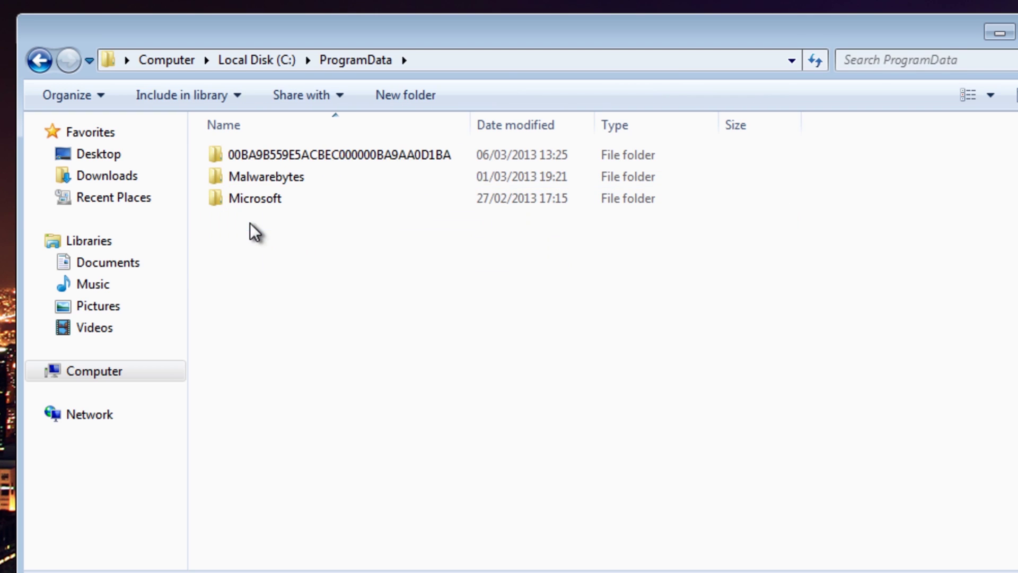
pyautogui.doubleClick(306, 151)
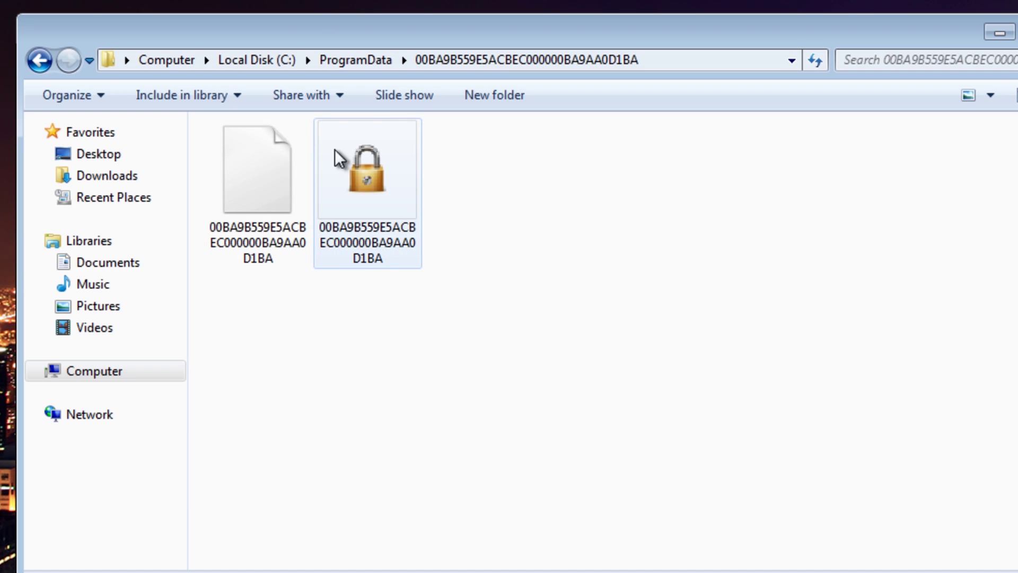
pyautogui.click(41, 59)
# Delete the 00BA9B559E5ACBEC000000BA9AA0D1BA folder, confirm, and close Explorer
pyautogui.rightClick(253, 153)
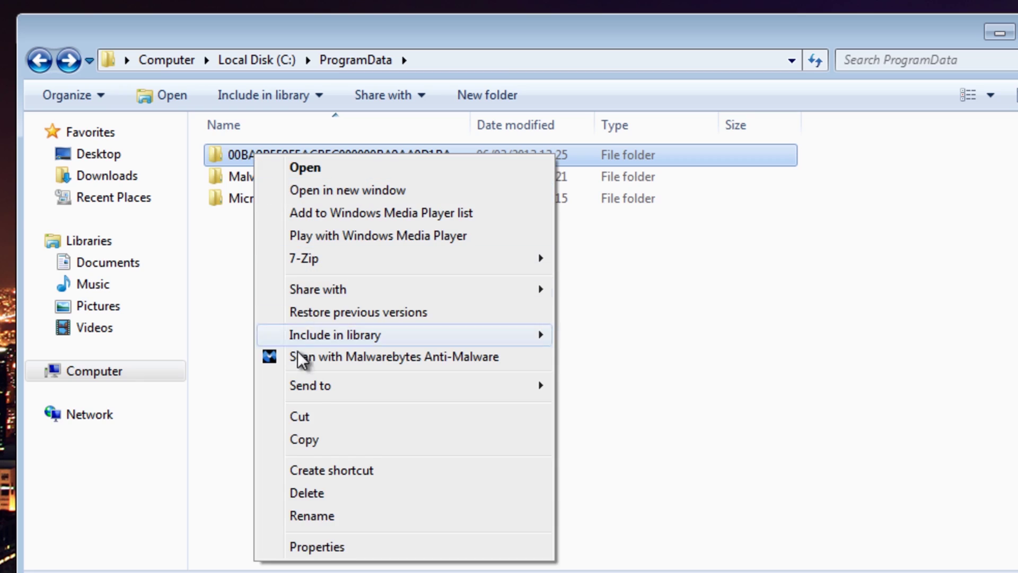
pyautogui.click(318, 492)
pyautogui.click(633, 301)
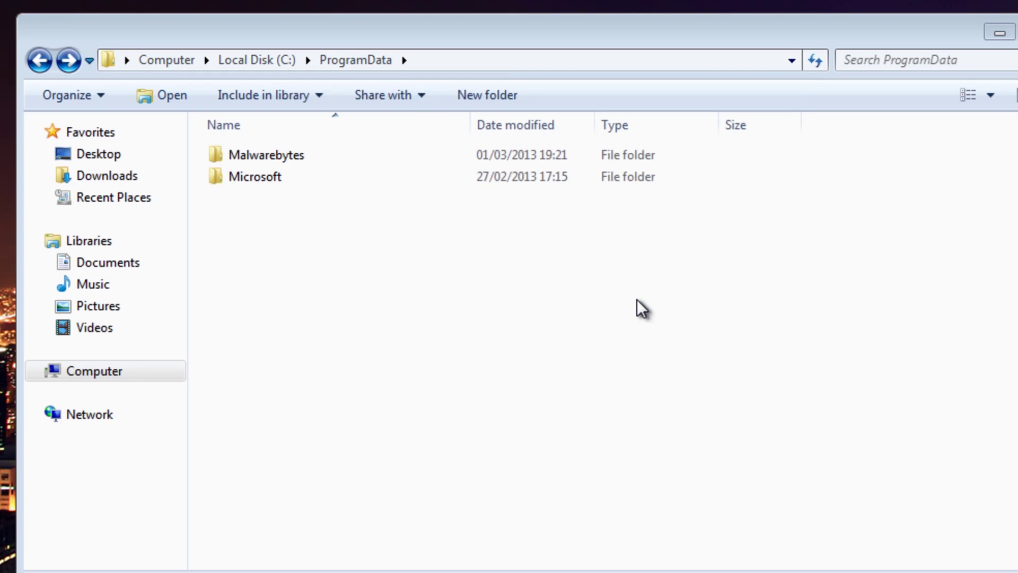
pyautogui.click(999, 33)
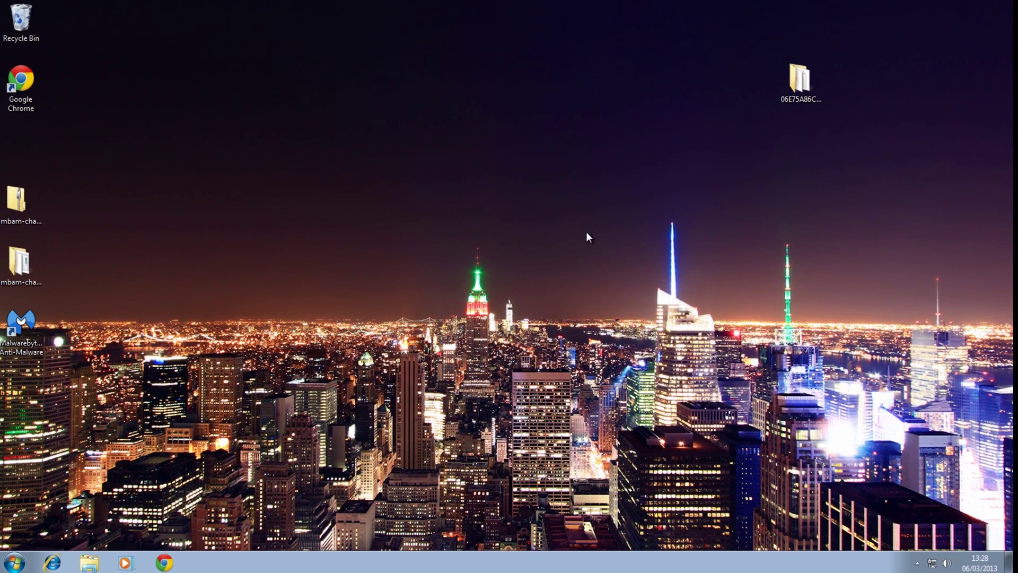